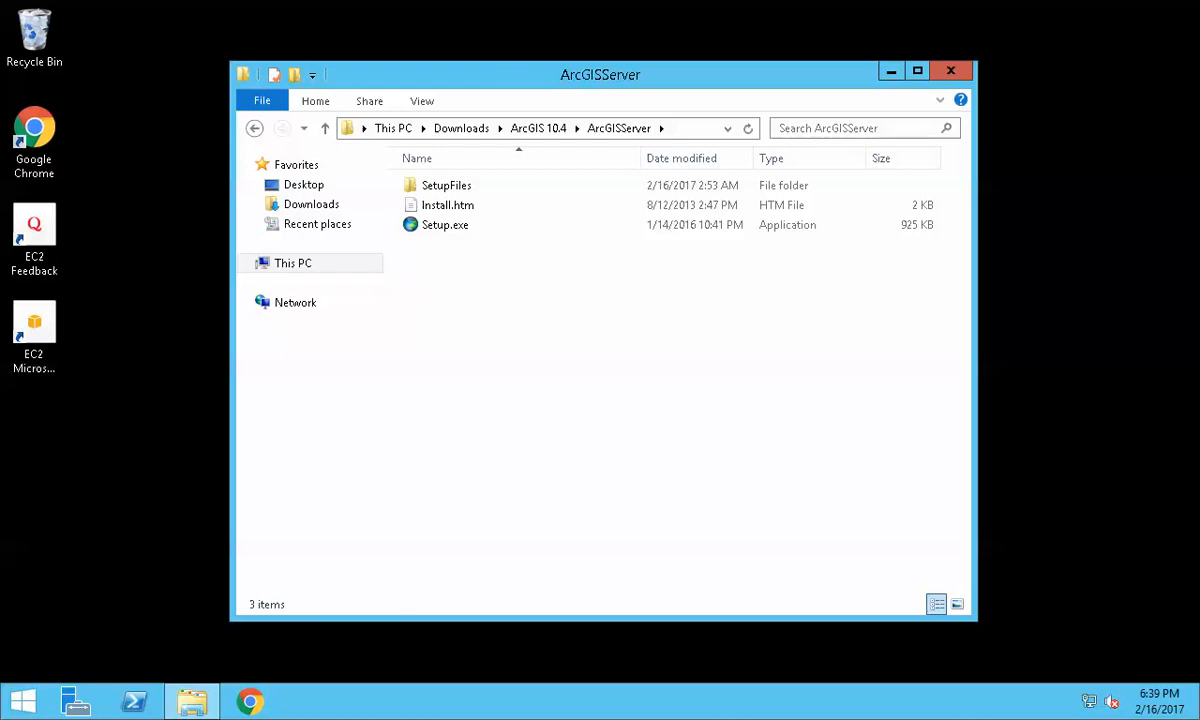
# Run the ArcGIS Server Setup.exe and accept the license agreement
pyautogui.doubleClick(445, 225)
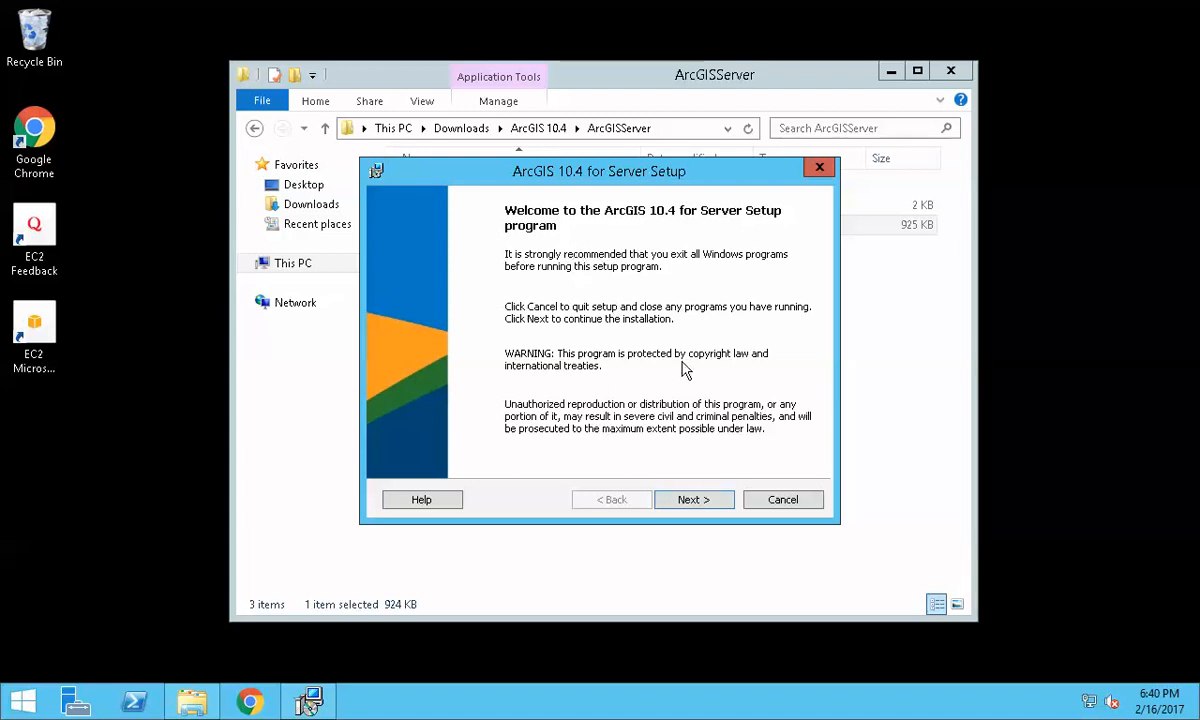
pyautogui.click(694, 500)
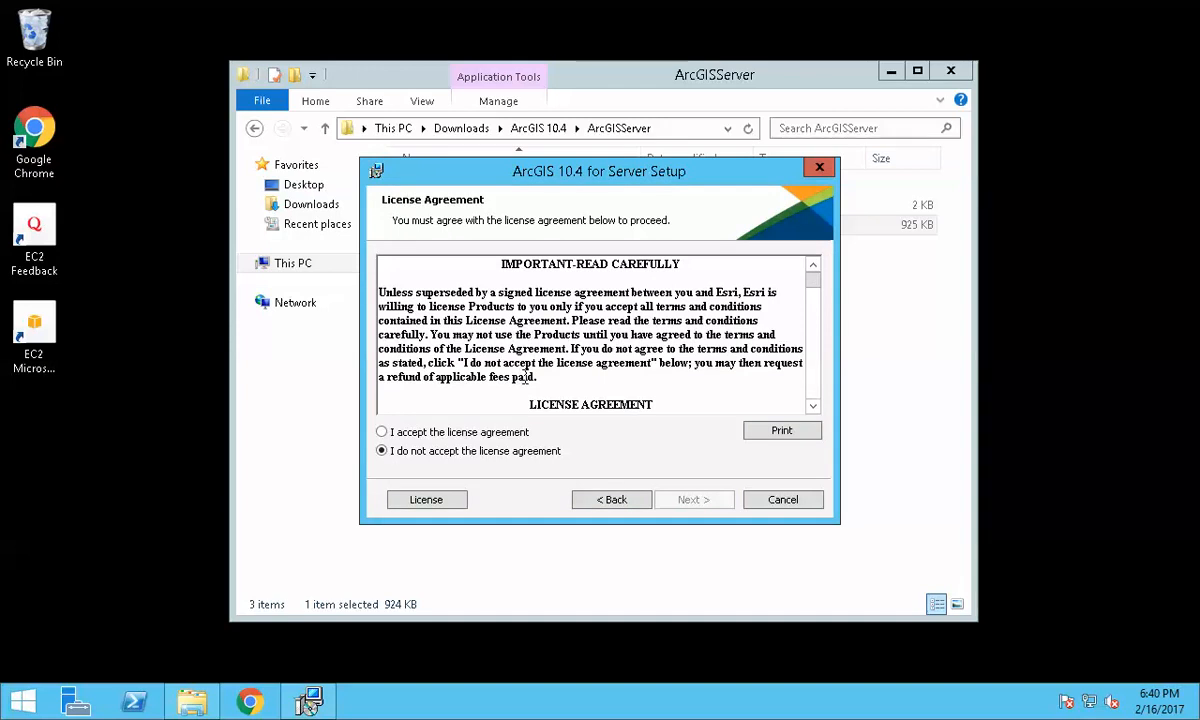
pyautogui.click(381, 432)
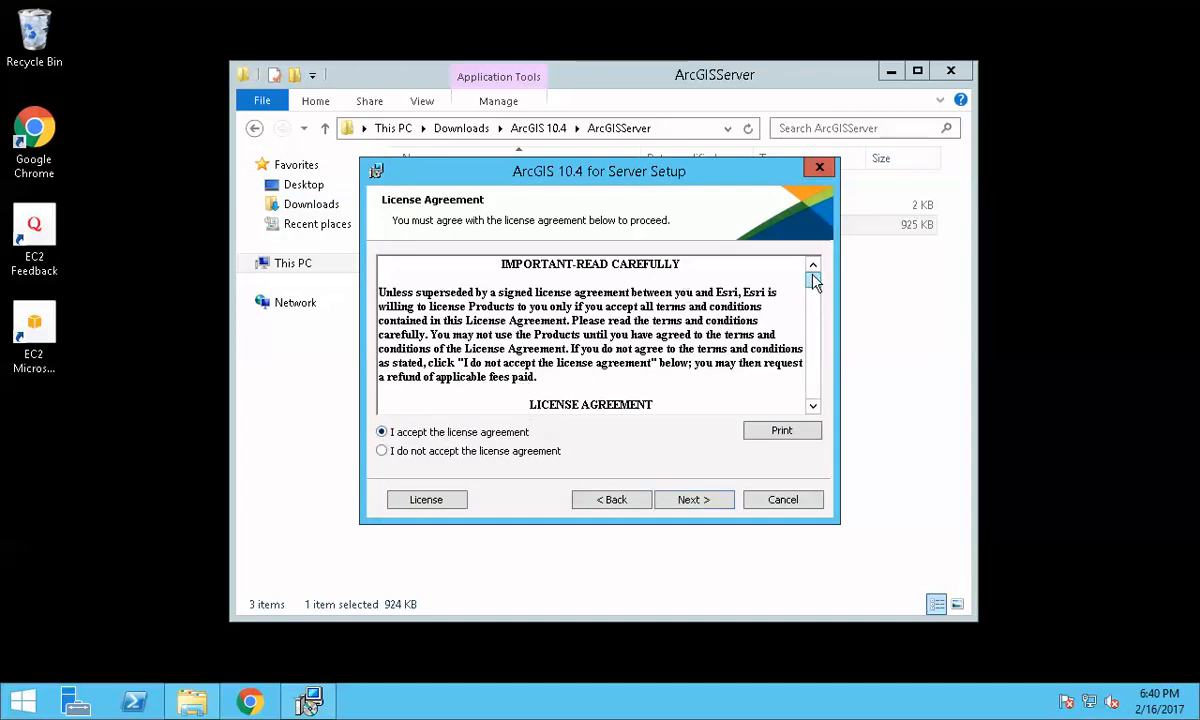
pyautogui.moveTo(812, 281); pyautogui.dragTo(812, 390)
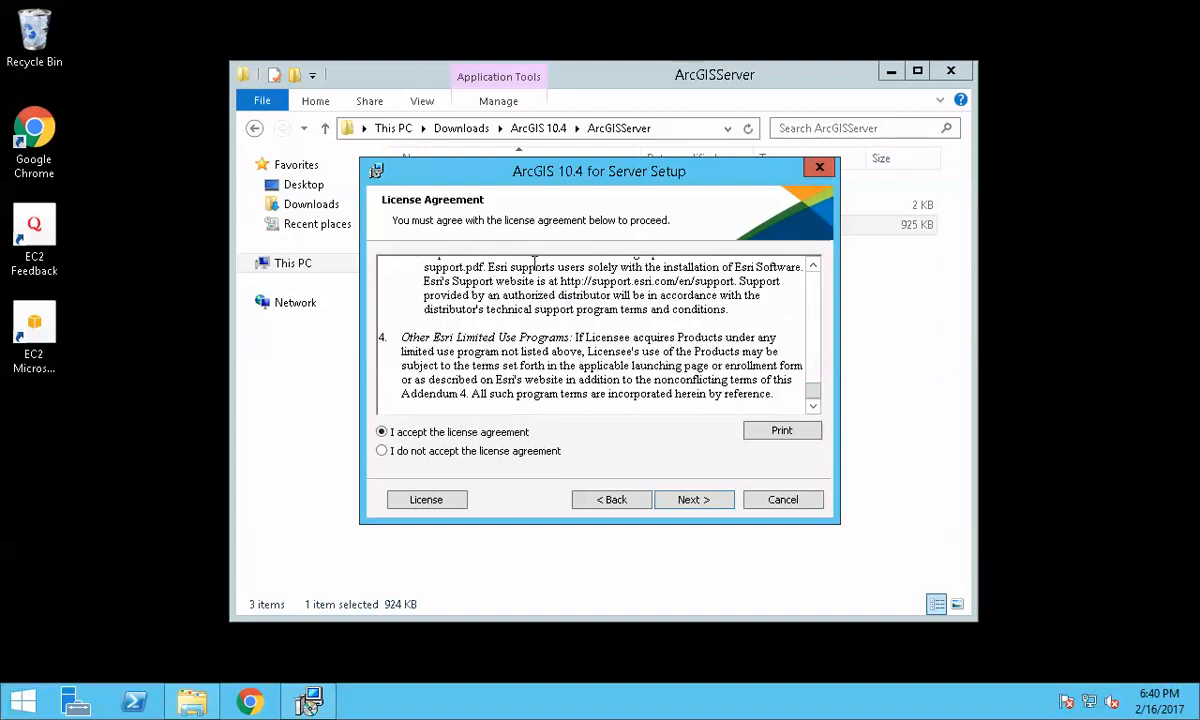
pyautogui.click(694, 500)
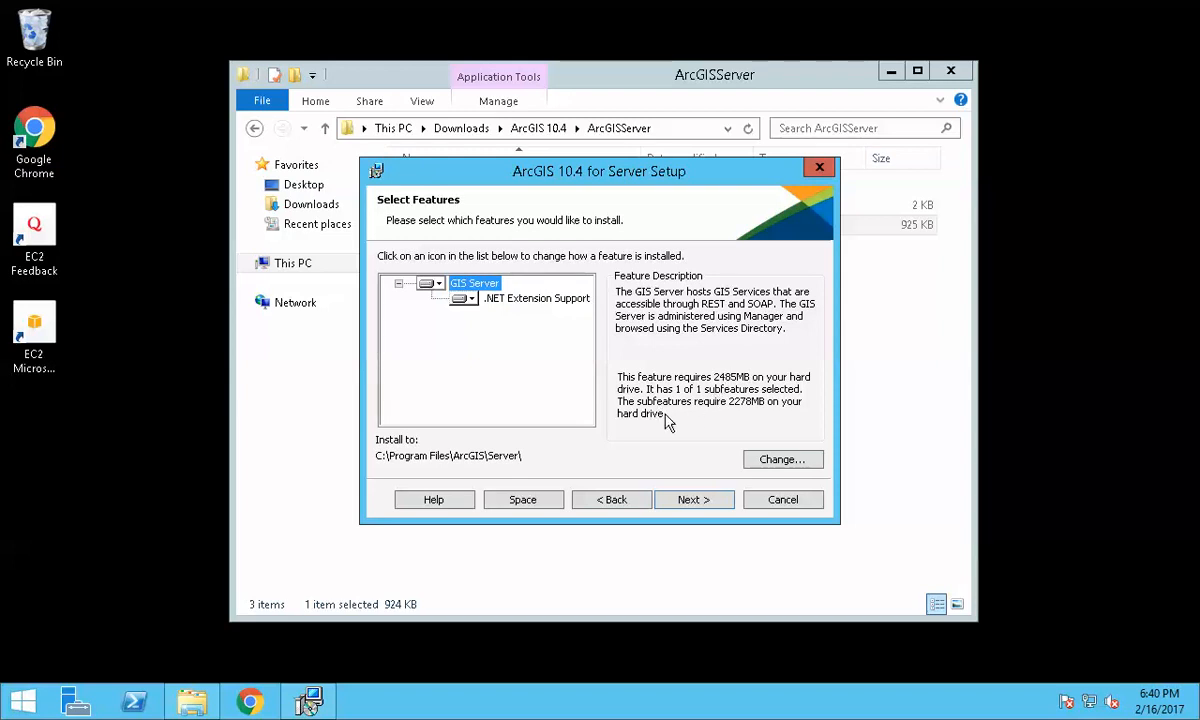
# Keep the default GIS Server features with .NET Extension Support and the C:\Python27\ Python folder
pyautogui.click(682, 500)
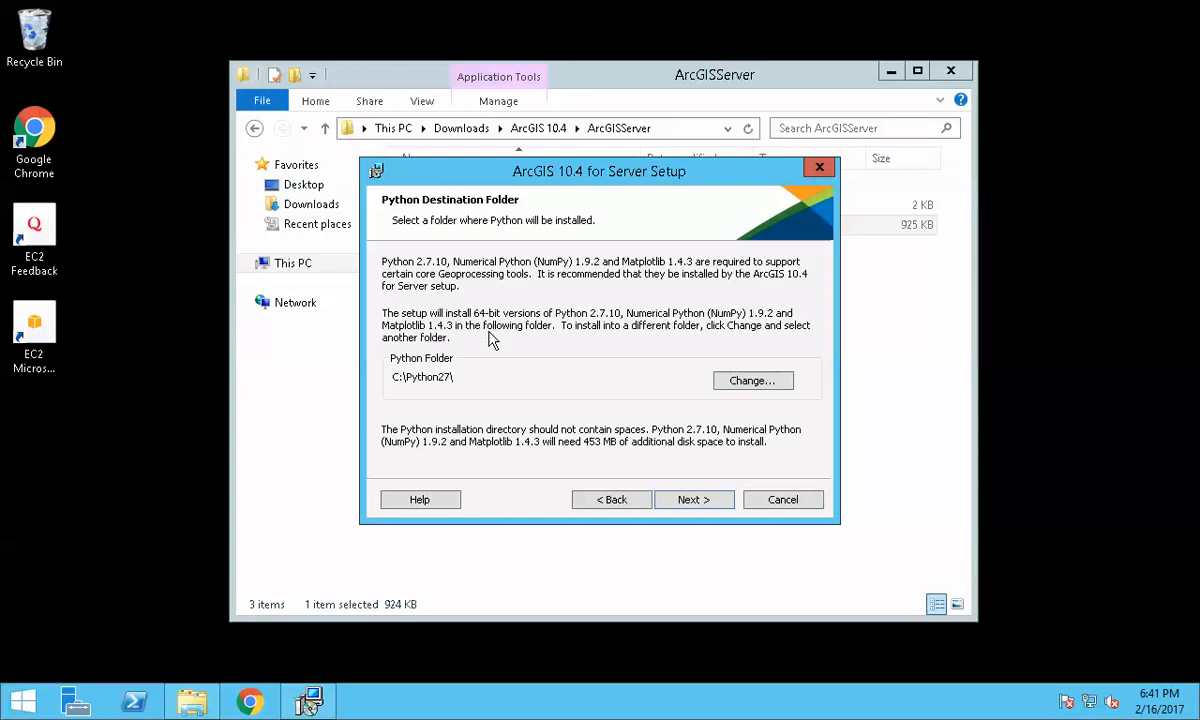
pyautogui.click(693, 499)
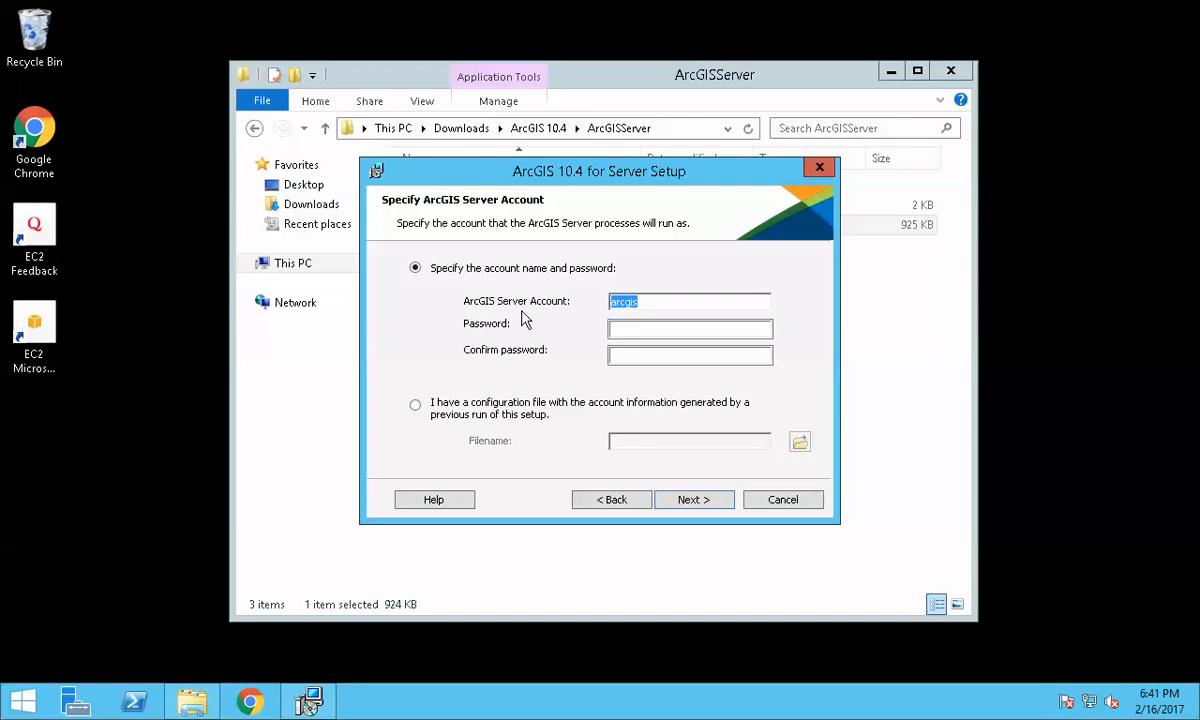
# Keep arcgis as the ArcGIS Server account name, then enter and confirm the account password
pyautogui.click(643, 301)
pyautogui.doubleClick(643, 301)
pyautogui.click(616, 328)
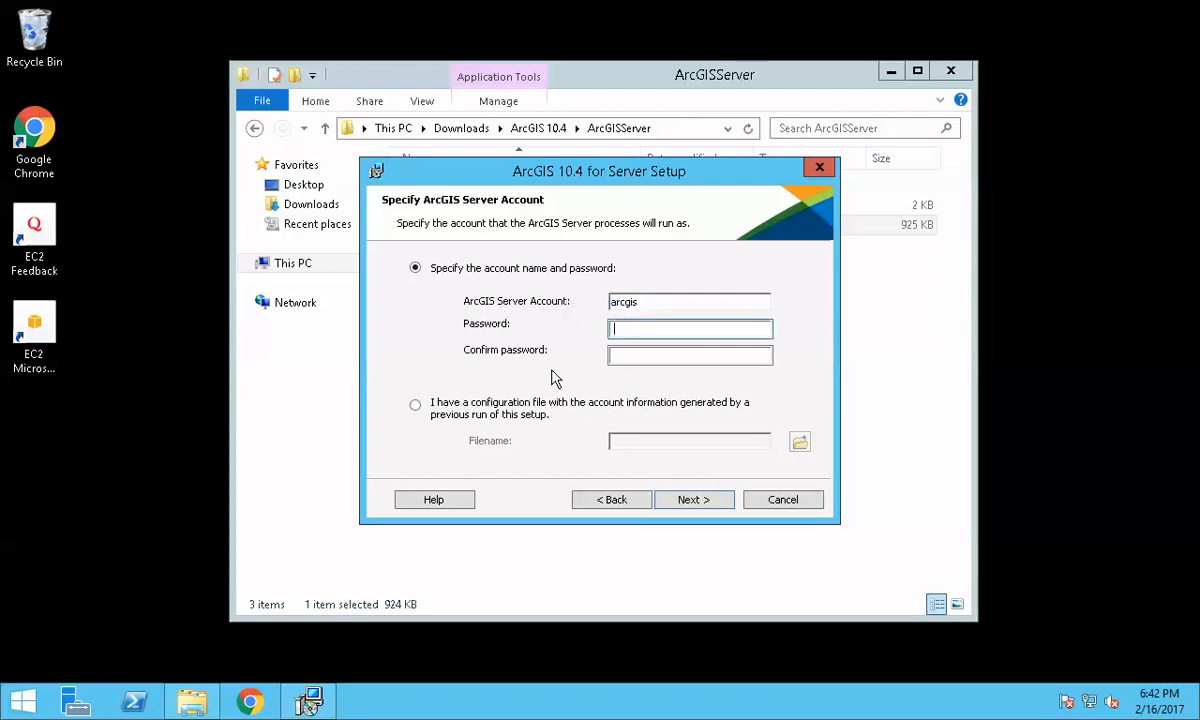
pyautogui.write('*********')
pyautogui.press('Tab')
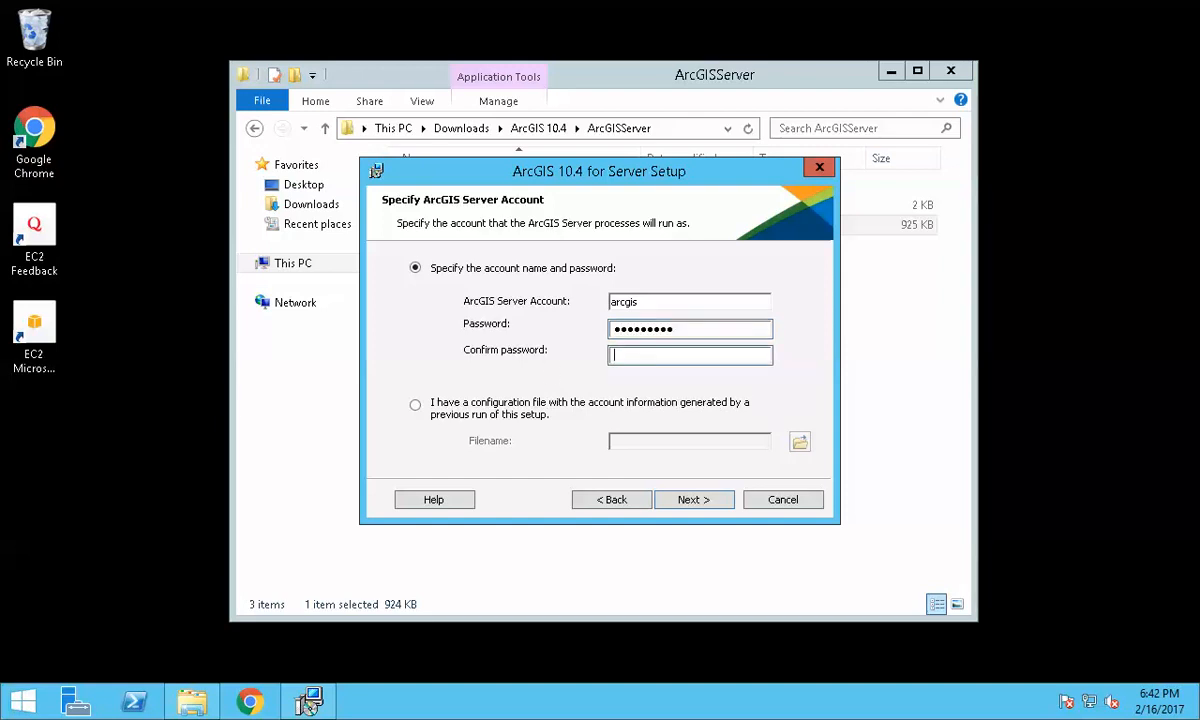
pyautogui.write('*********')
pyautogui.click(691, 499)
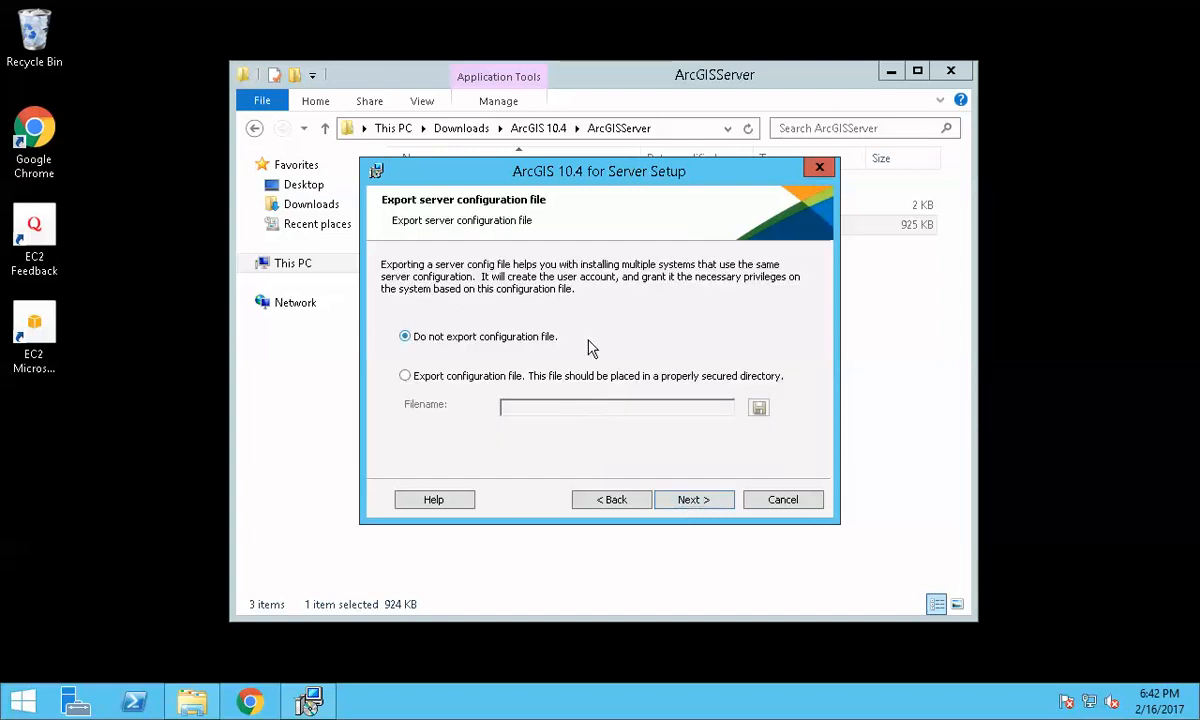
# Choose to export the server configuration file and create a folder named InstallArcGIS in Documents for it
pyautogui.click(407, 378)
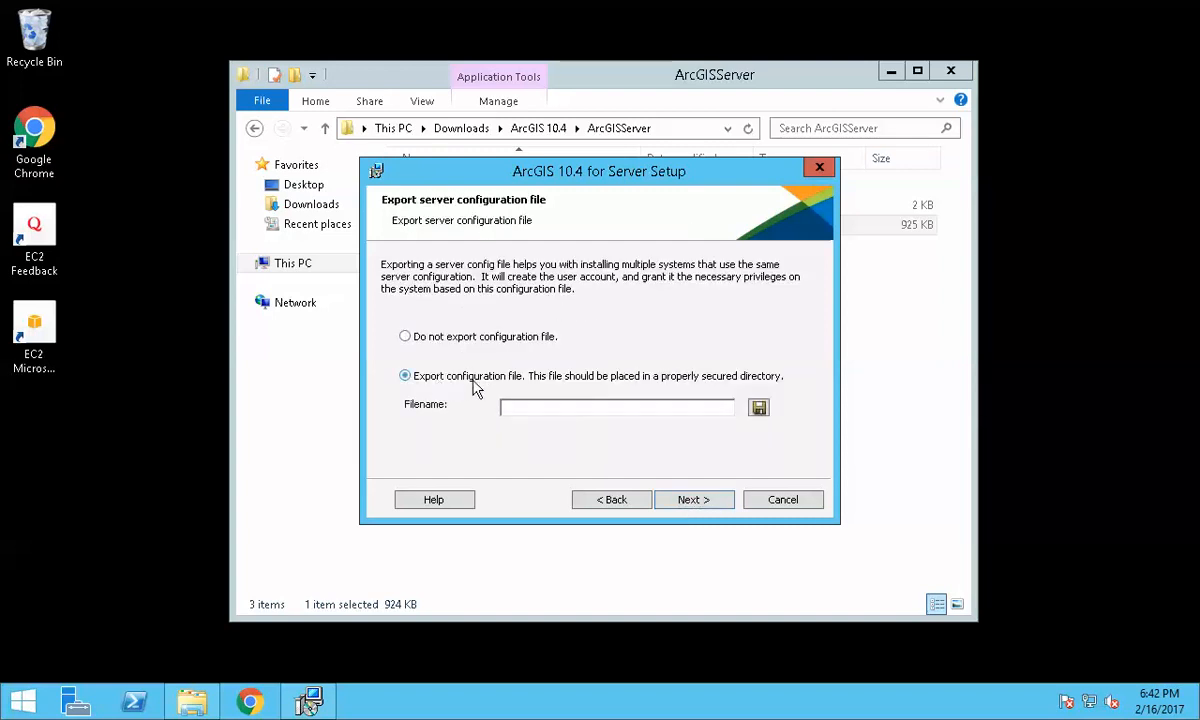
pyautogui.click(548, 407)
pyautogui.click(759, 408)
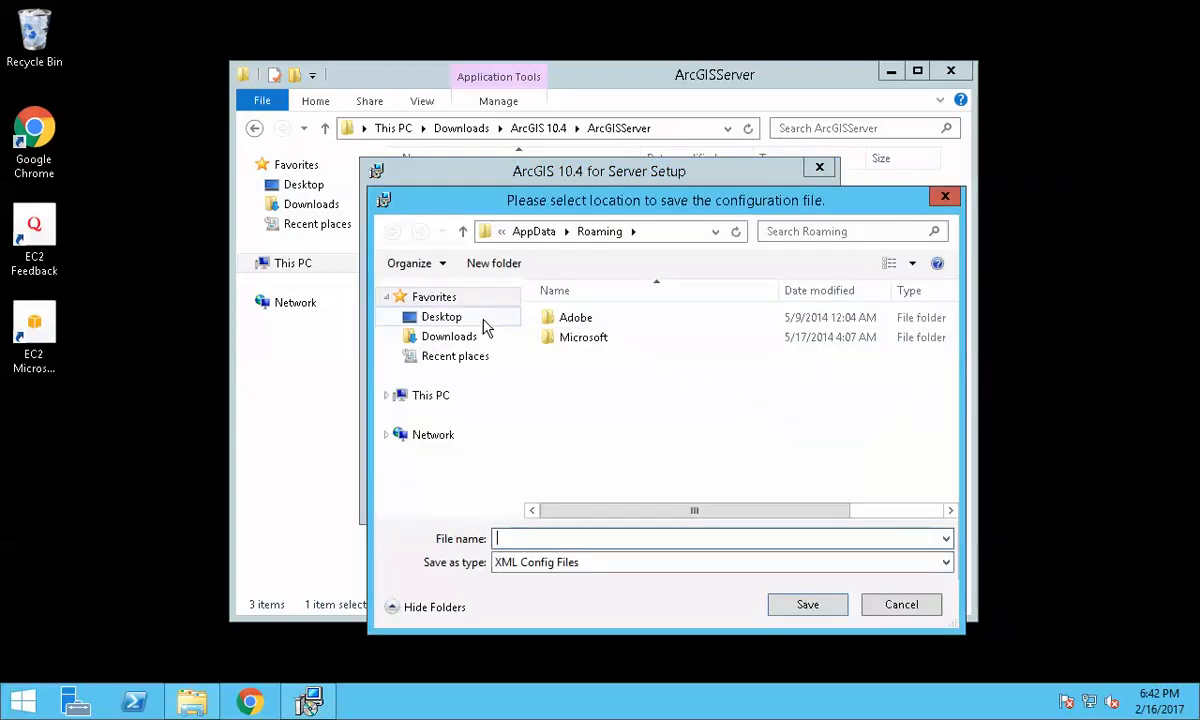
pyautogui.click(444, 400)
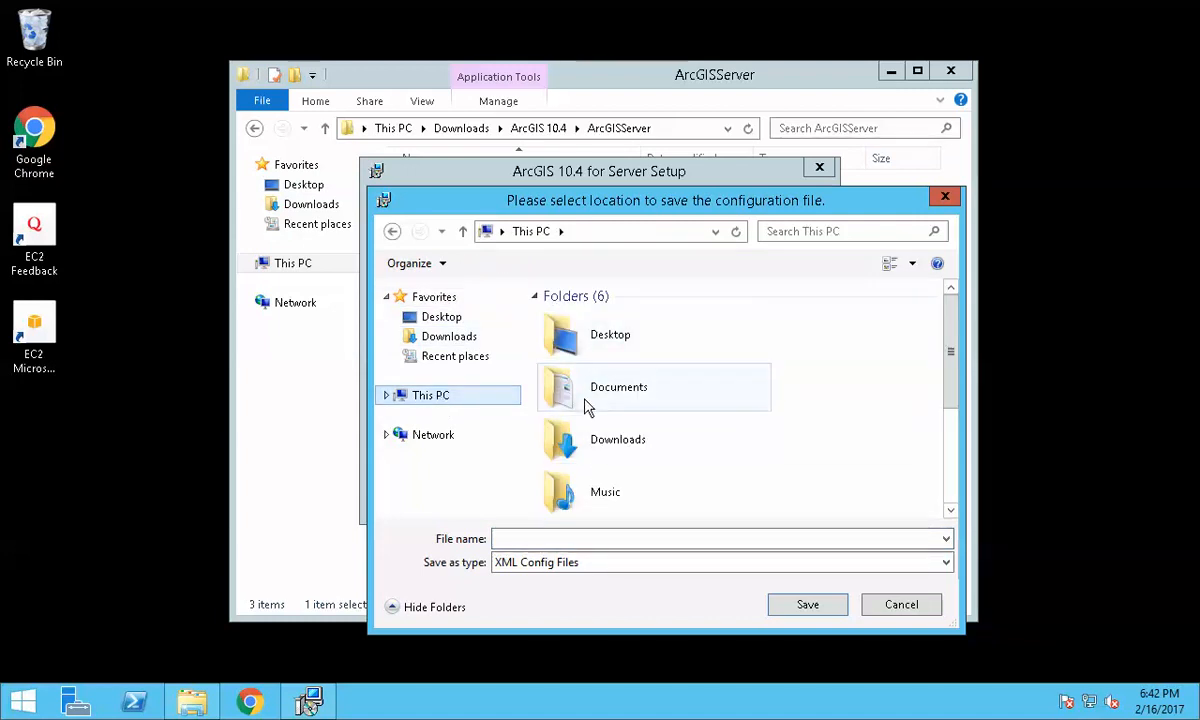
pyautogui.doubleClick(588, 408)
pyautogui.rightClick(602, 393)
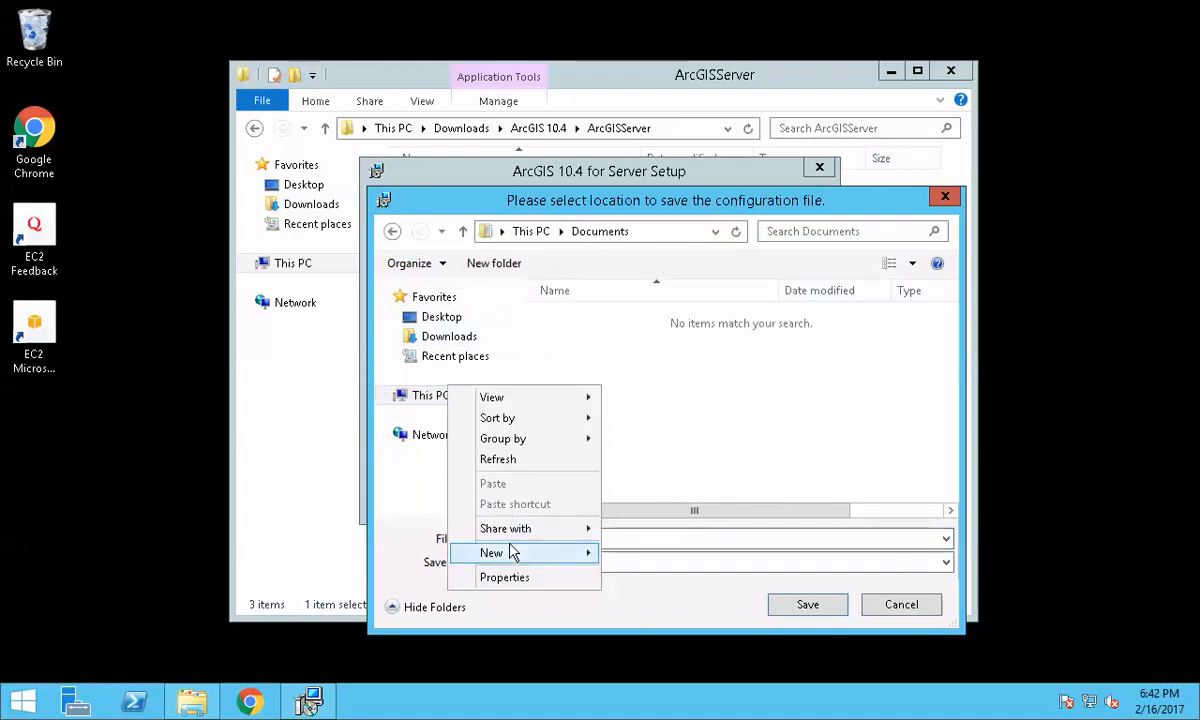
pyautogui.moveTo(511, 552)
pyautogui.click(368, 554)
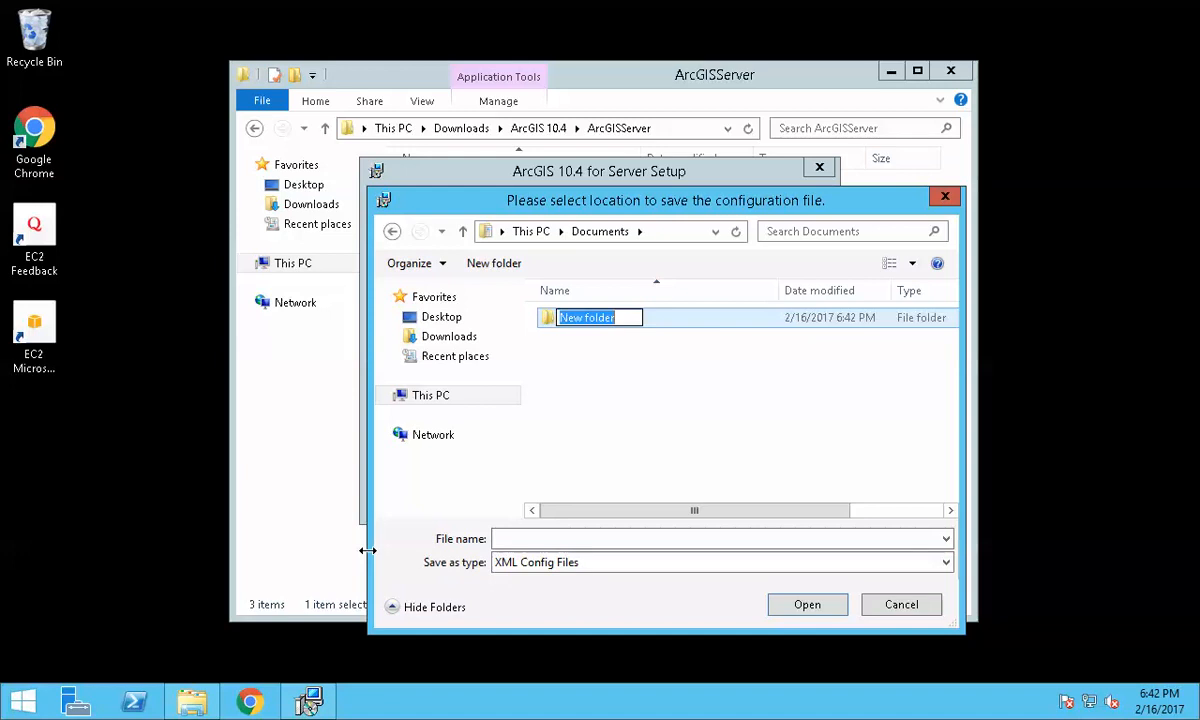
pyautogui.write('Install')
pyautogui.write('ArcGIS')
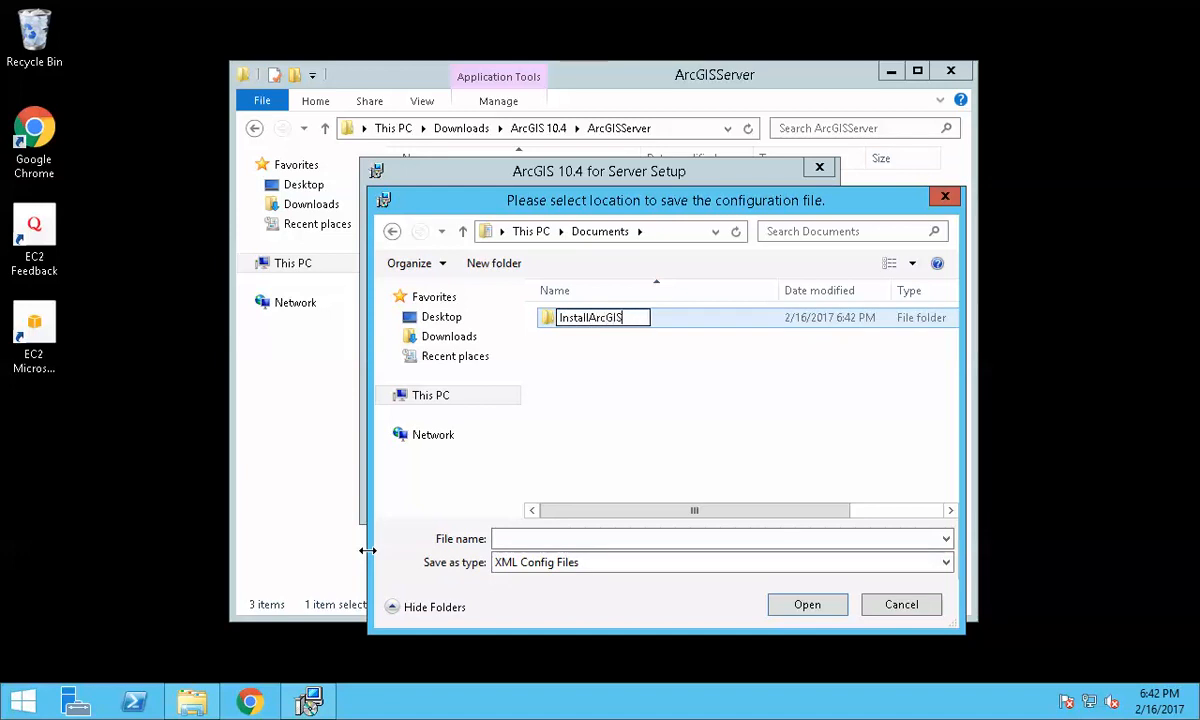
pyautogui.press('Return')
pyautogui.press('Return')
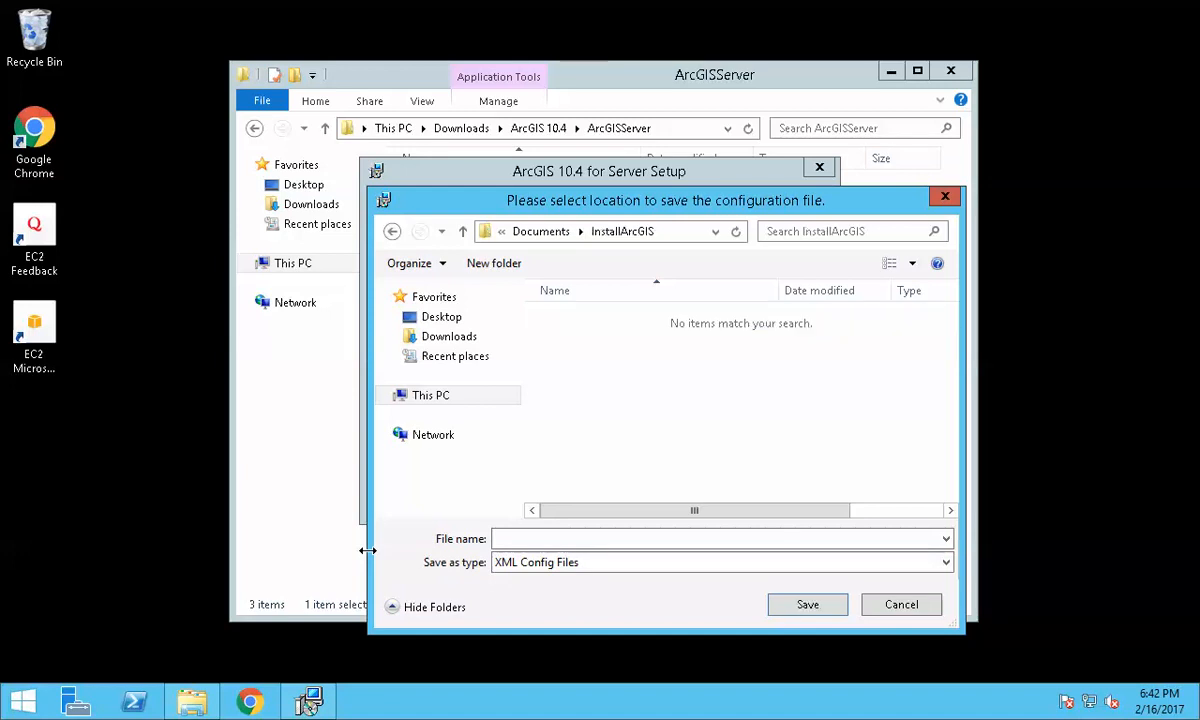
# Save the configuration file as Feb2017ArcGISInstall in the InstallArcGIS folder
pyautogui.click(538, 542)
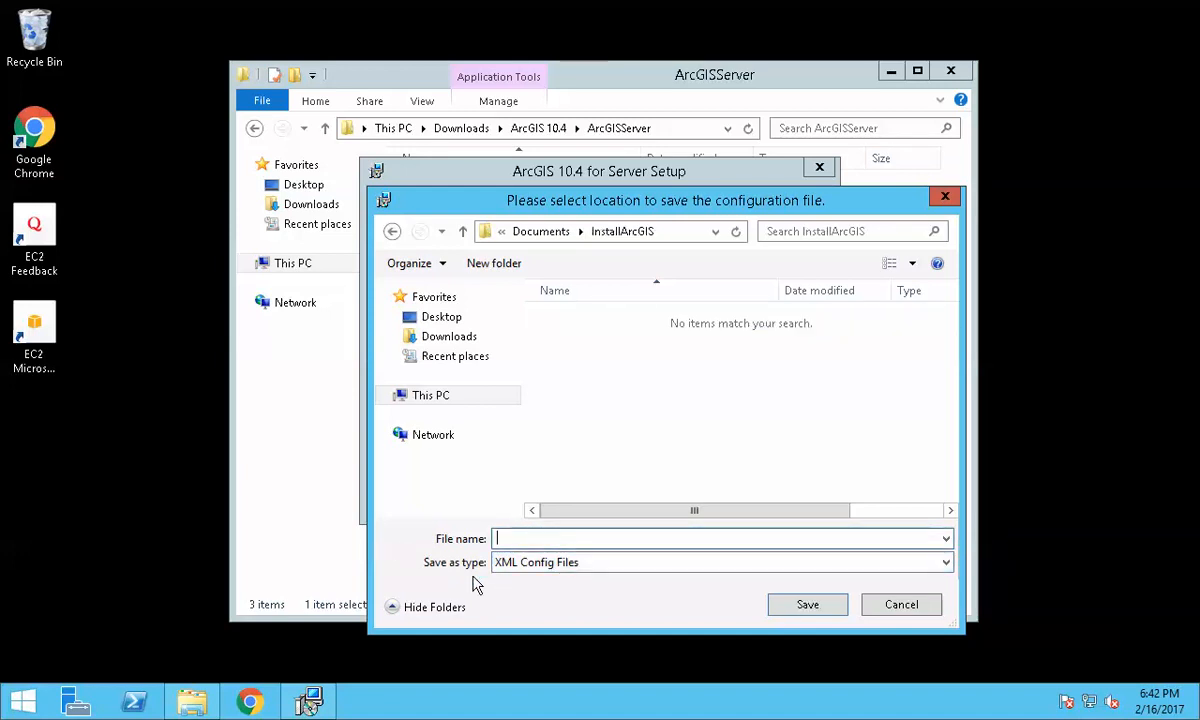
pyautogui.write('Feb2017ArcGISInstall')
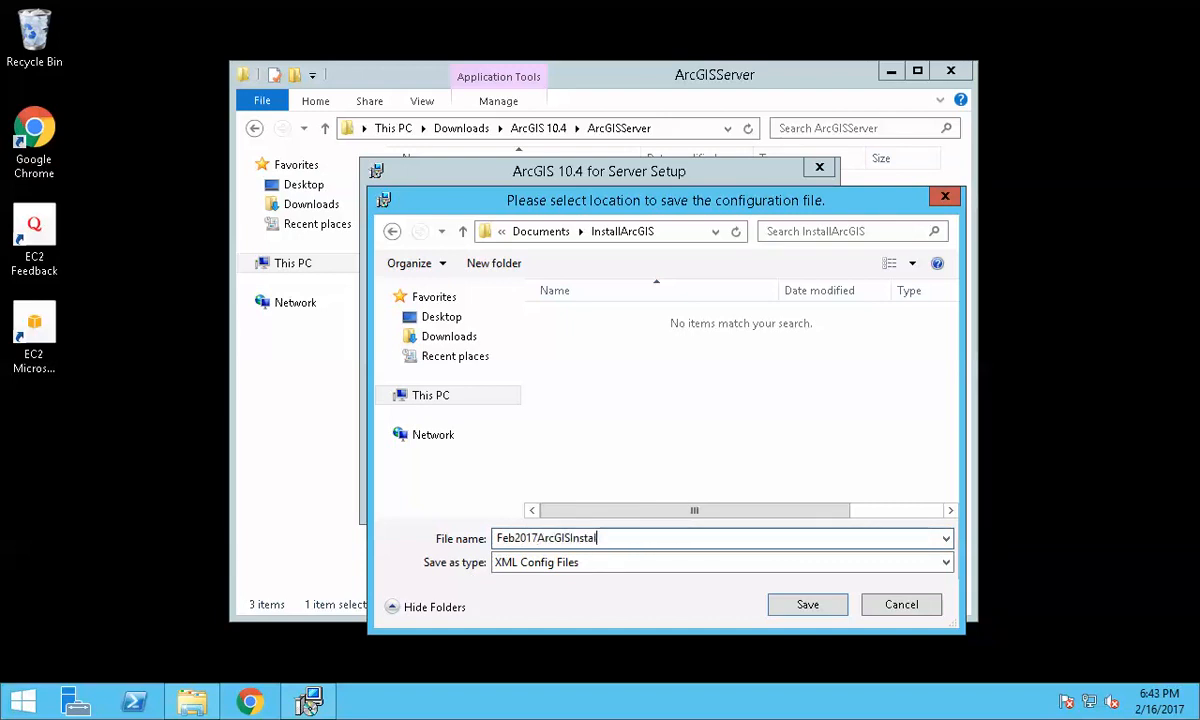
pyautogui.click(778, 601)
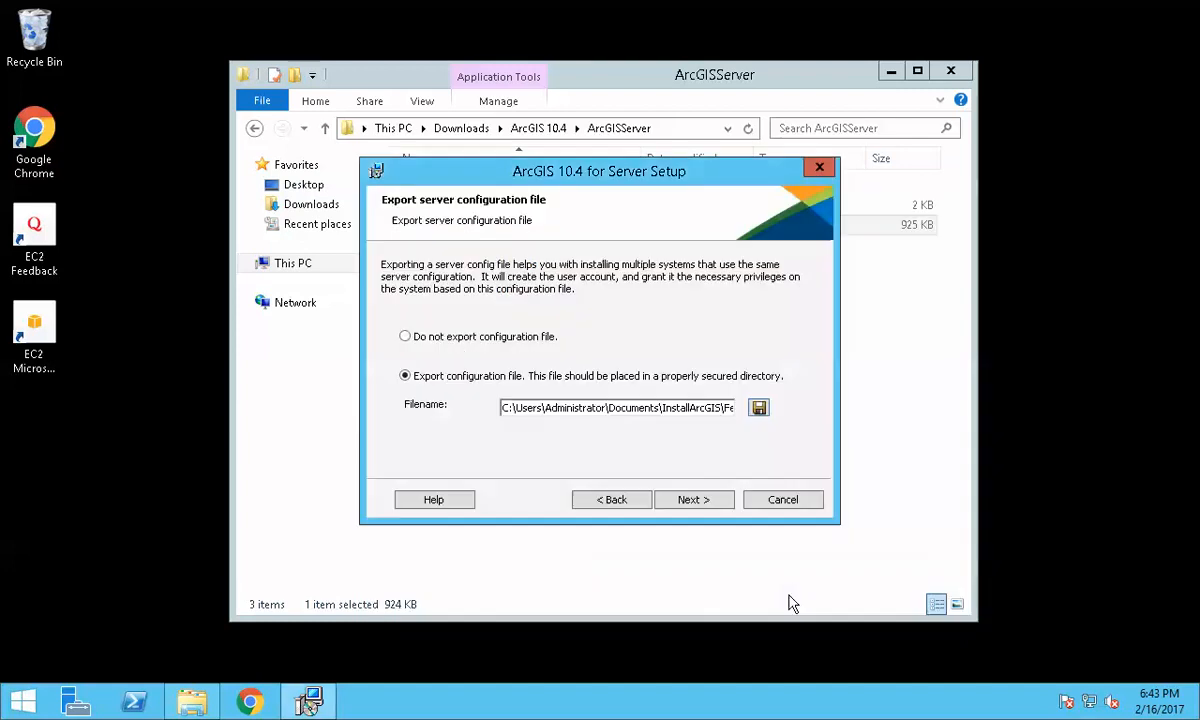
# Install ArcGIS 10.4 for Server with the chosen settings and finish the setup
pyautogui.click(680, 505)
pyautogui.click(697, 507)
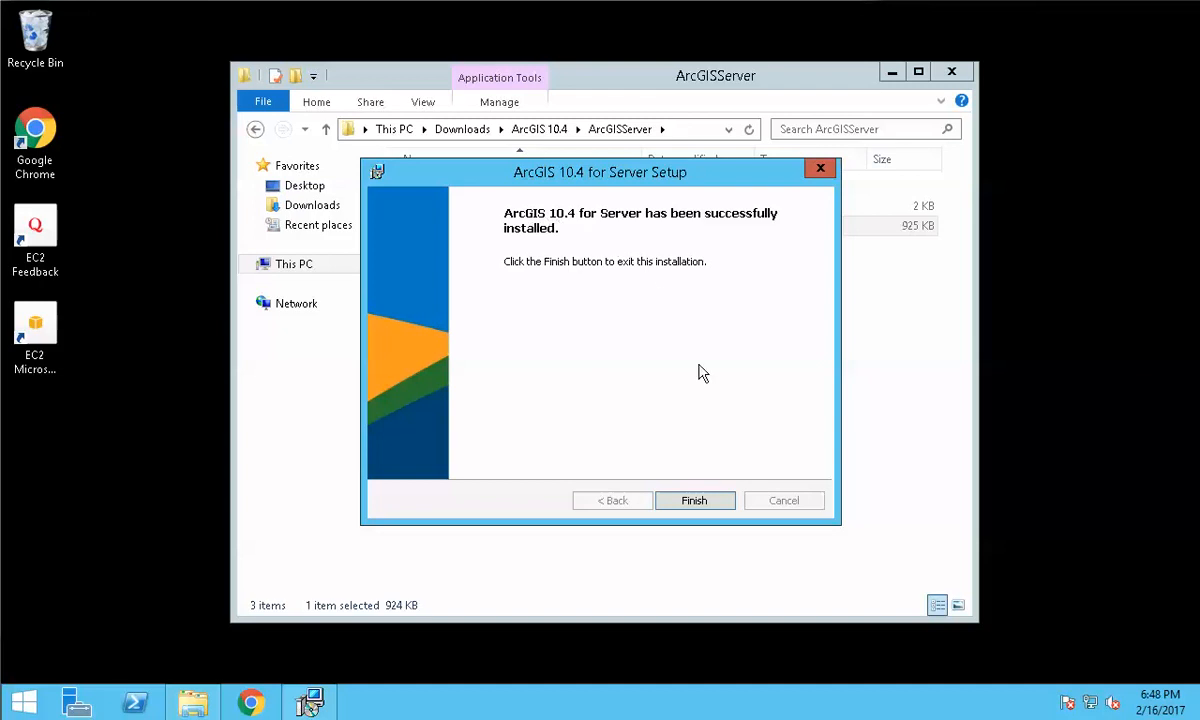
pyautogui.click(700, 500)
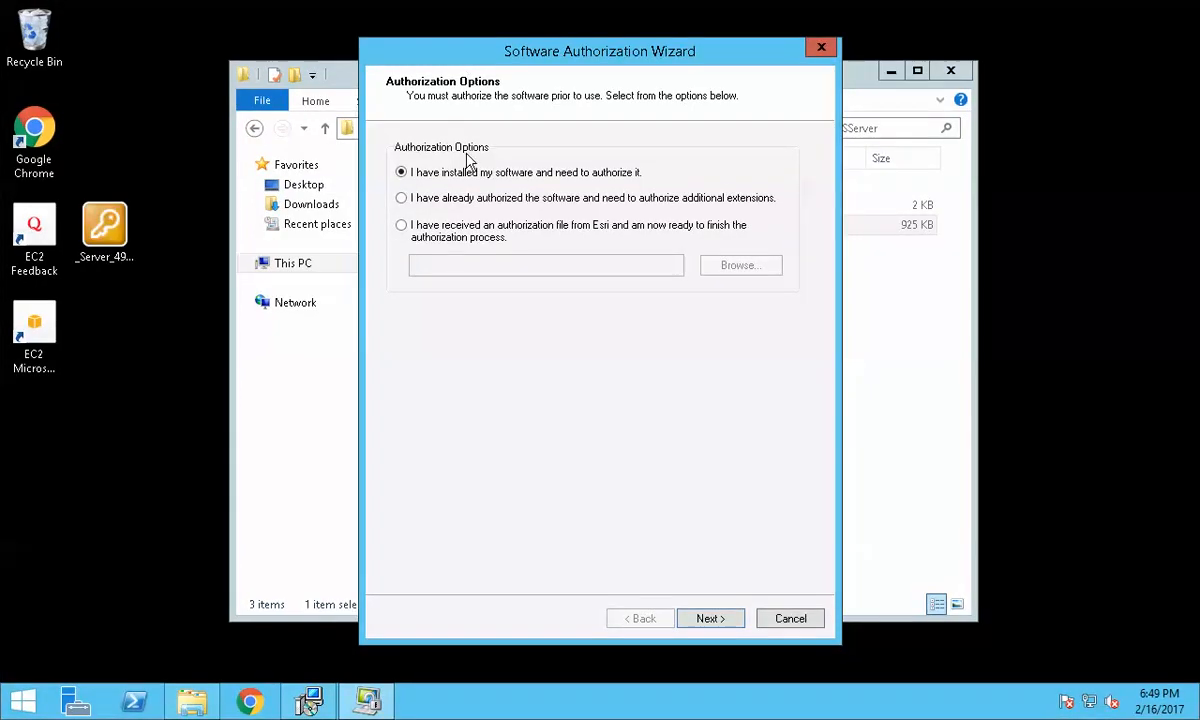
# Choose to authorize with a file received from Esri and load the server's .prvc provisioning file from the desktop
pyautogui.click(104, 228)
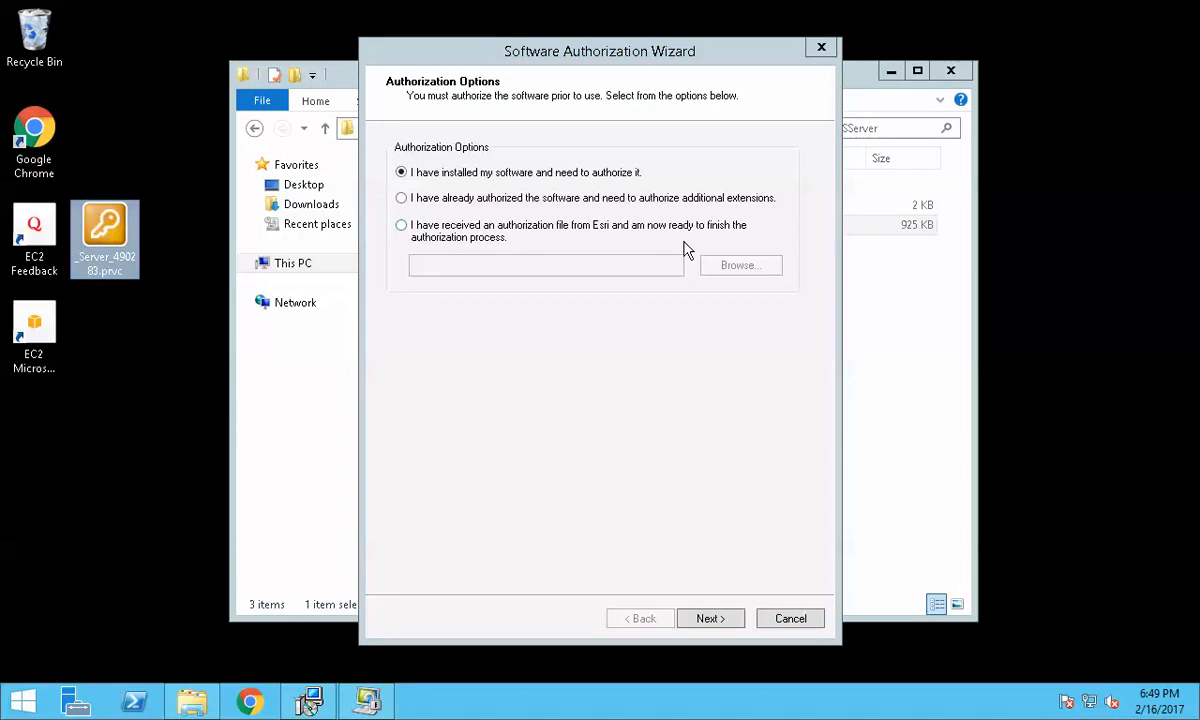
pyautogui.click(480, 235)
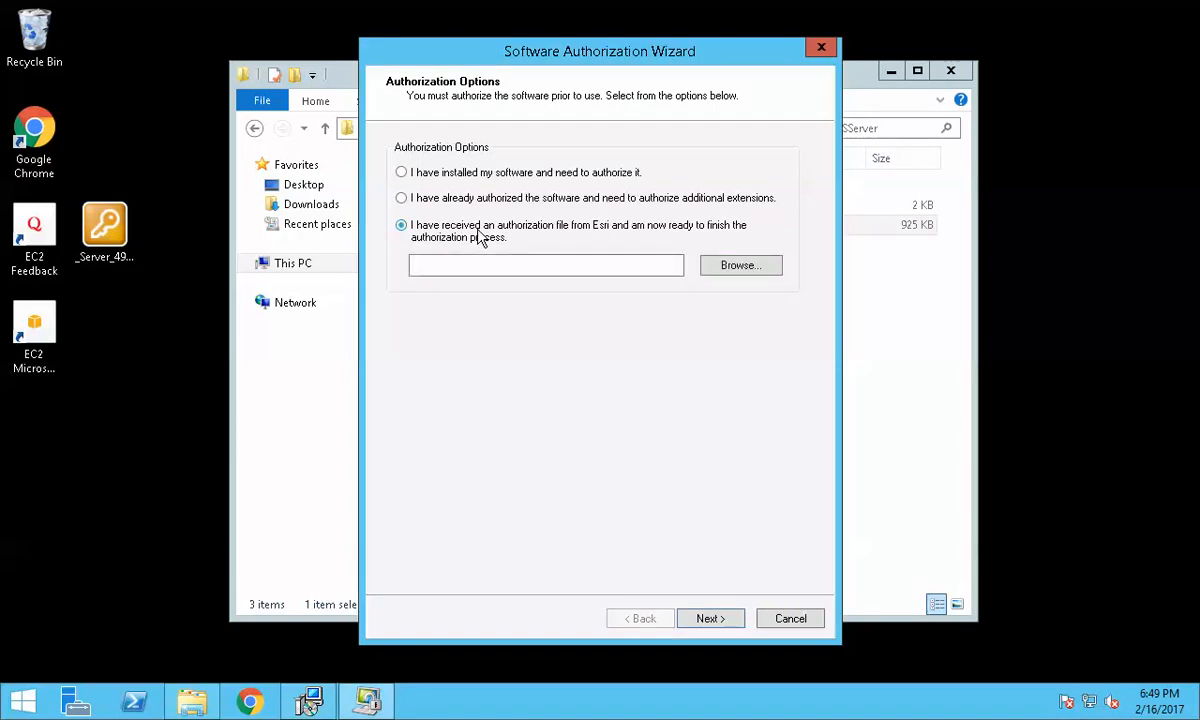
pyautogui.click(740, 265)
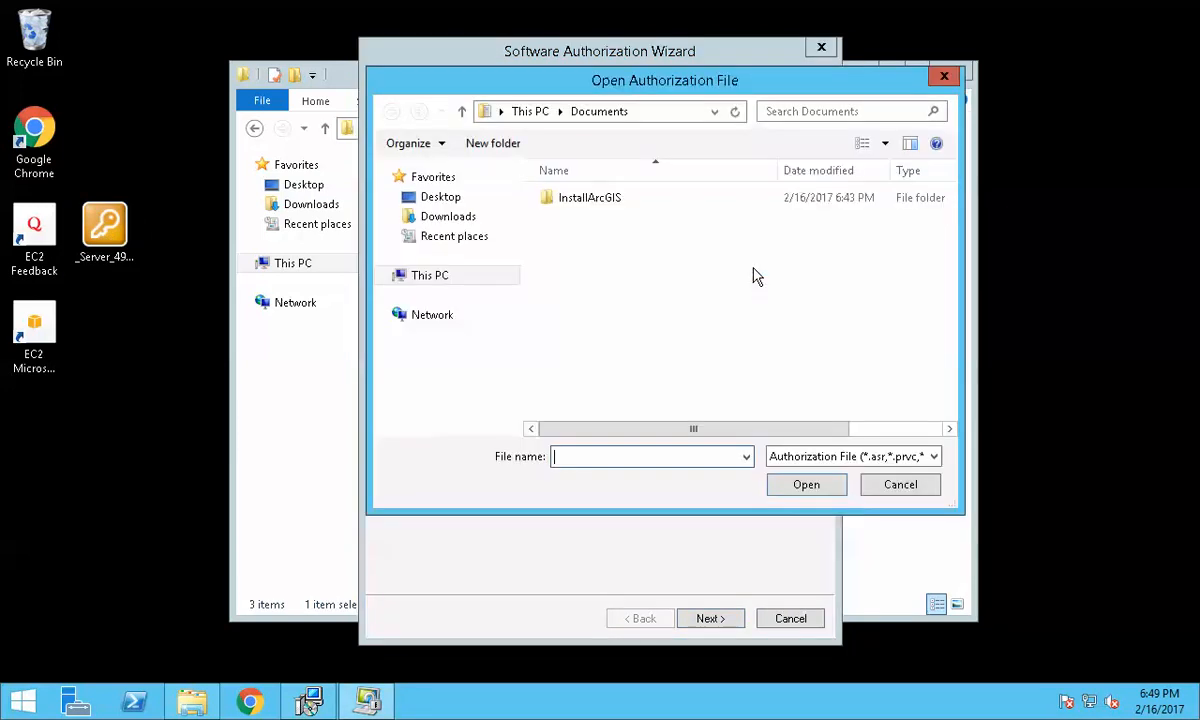
pyautogui.click(442, 197)
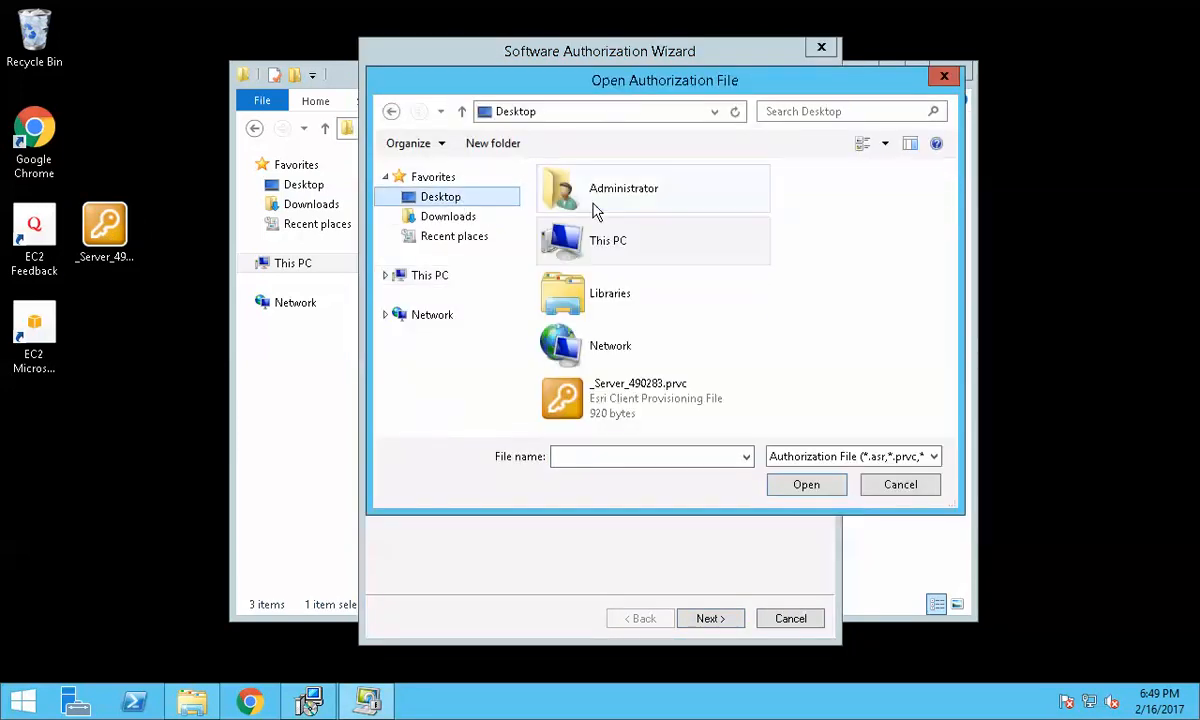
pyautogui.click(615, 395)
pyautogui.click(820, 486)
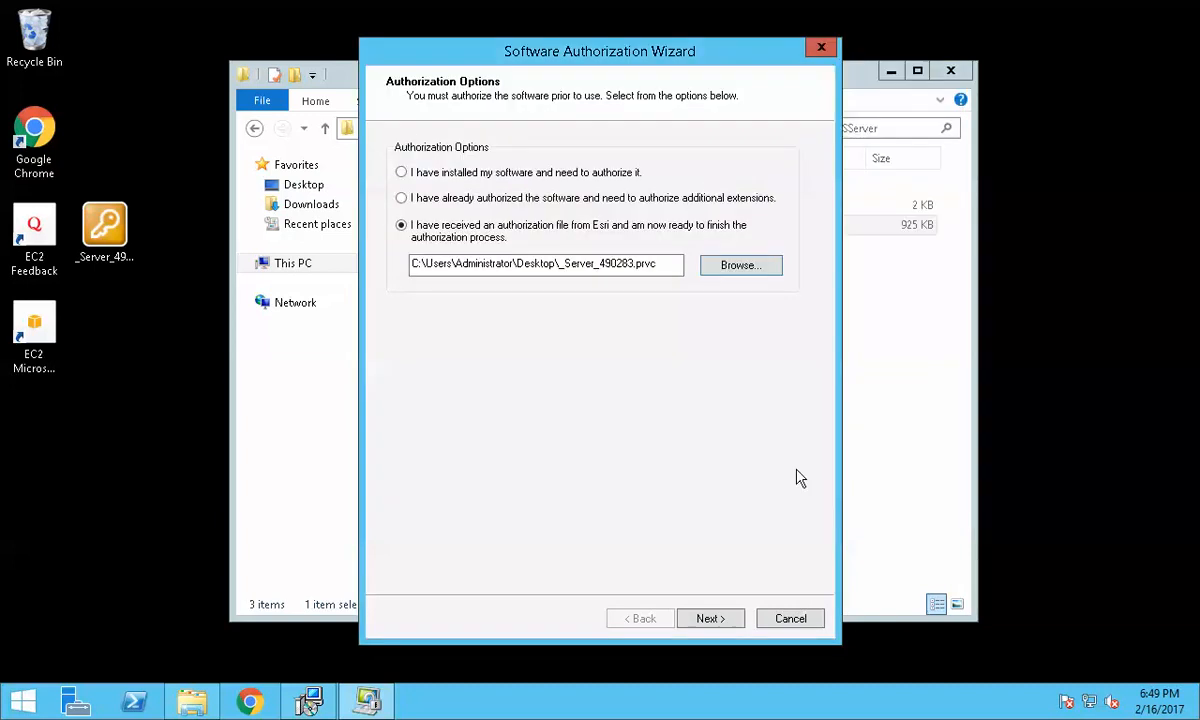
# Authorize the software with Esri over the Internet and finish the authorization wizard
pyautogui.click(712, 620)
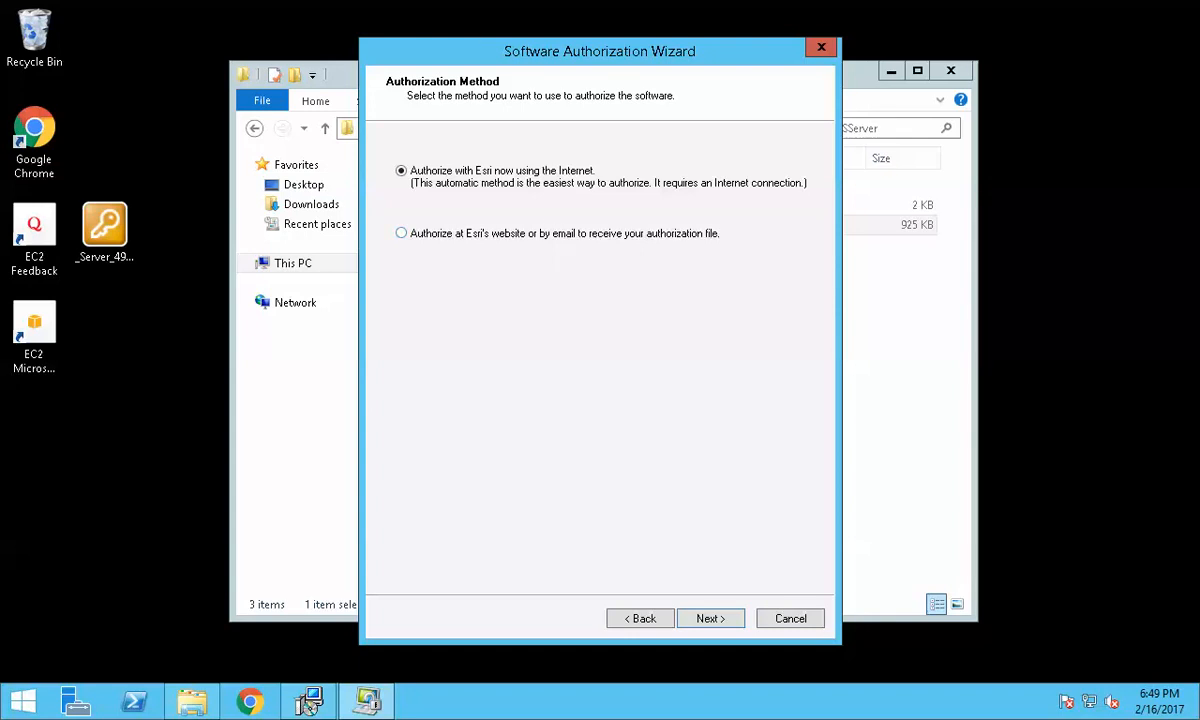
pyautogui.press('Return')
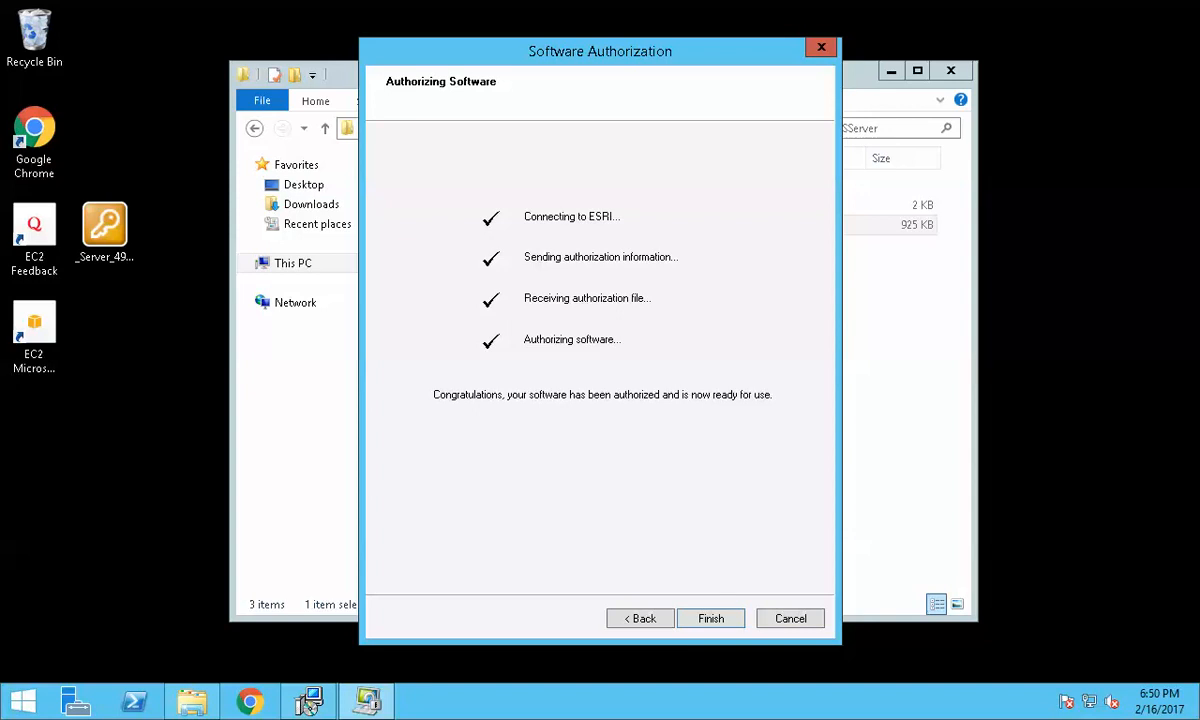
pyautogui.click(709, 620)
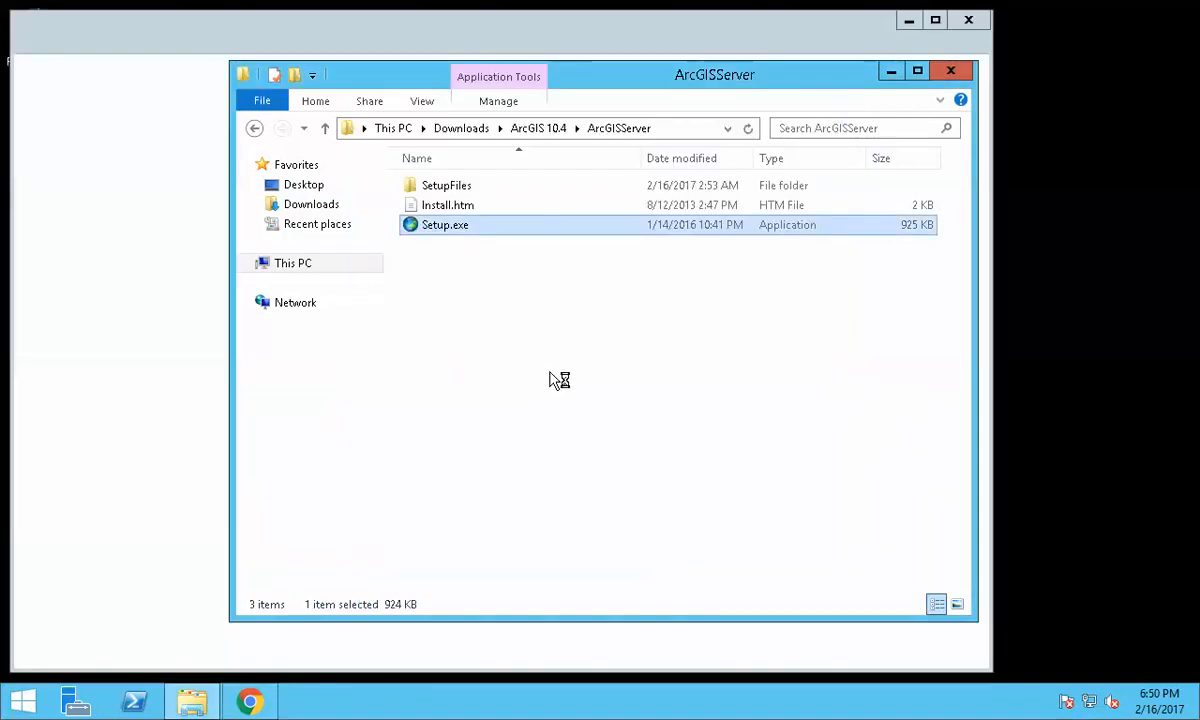
# Switch to Chrome and proceed past the privacy warning to ArcGIS Server Manager on localhost
pyautogui.click(314, 32)
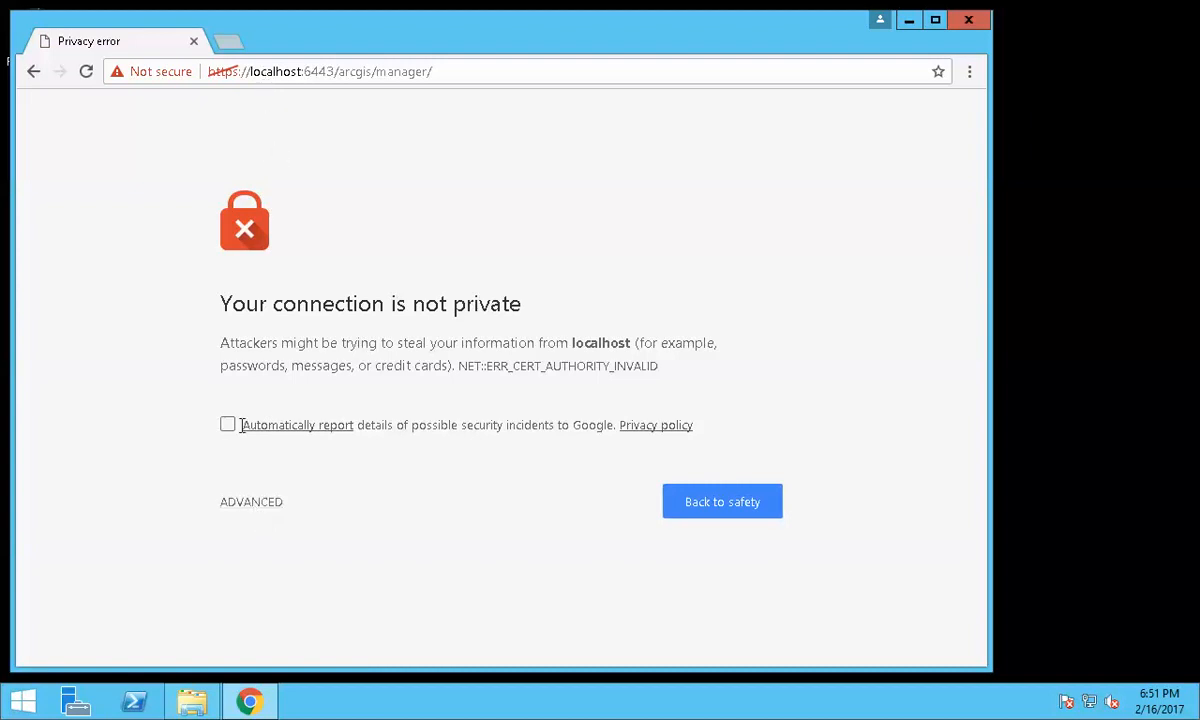
pyautogui.click(250, 505)
pyautogui.scroll(-1, 305, 570)
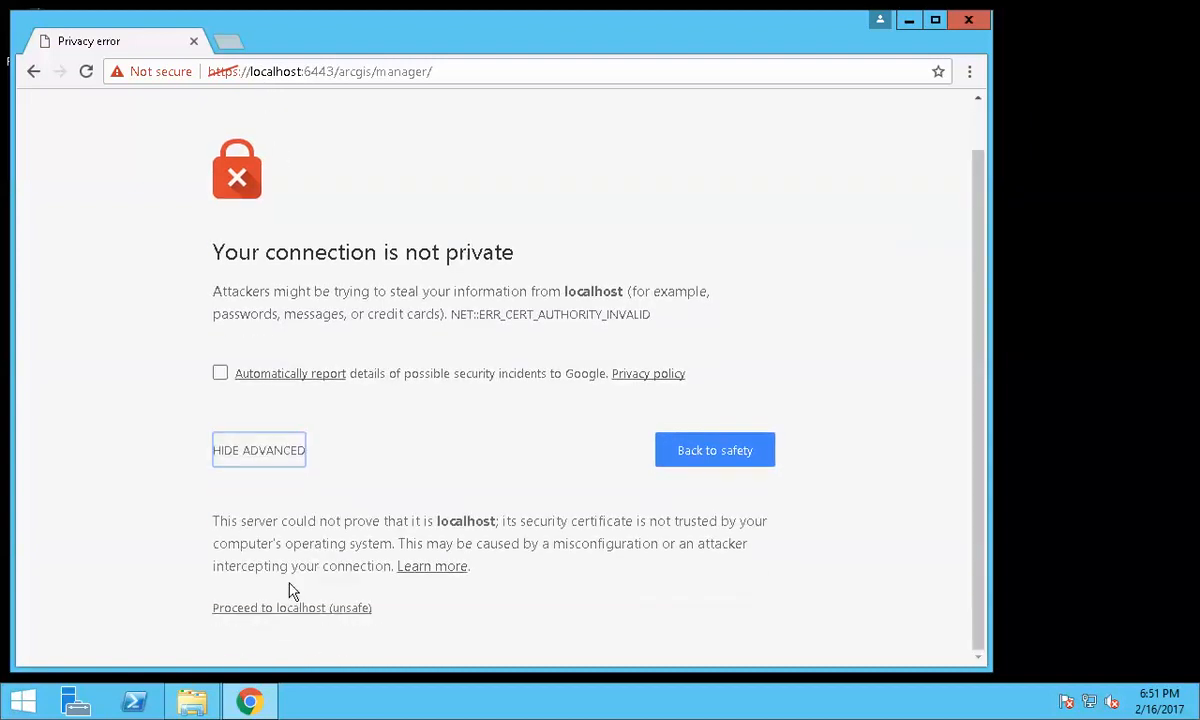
pyautogui.click(282, 610)
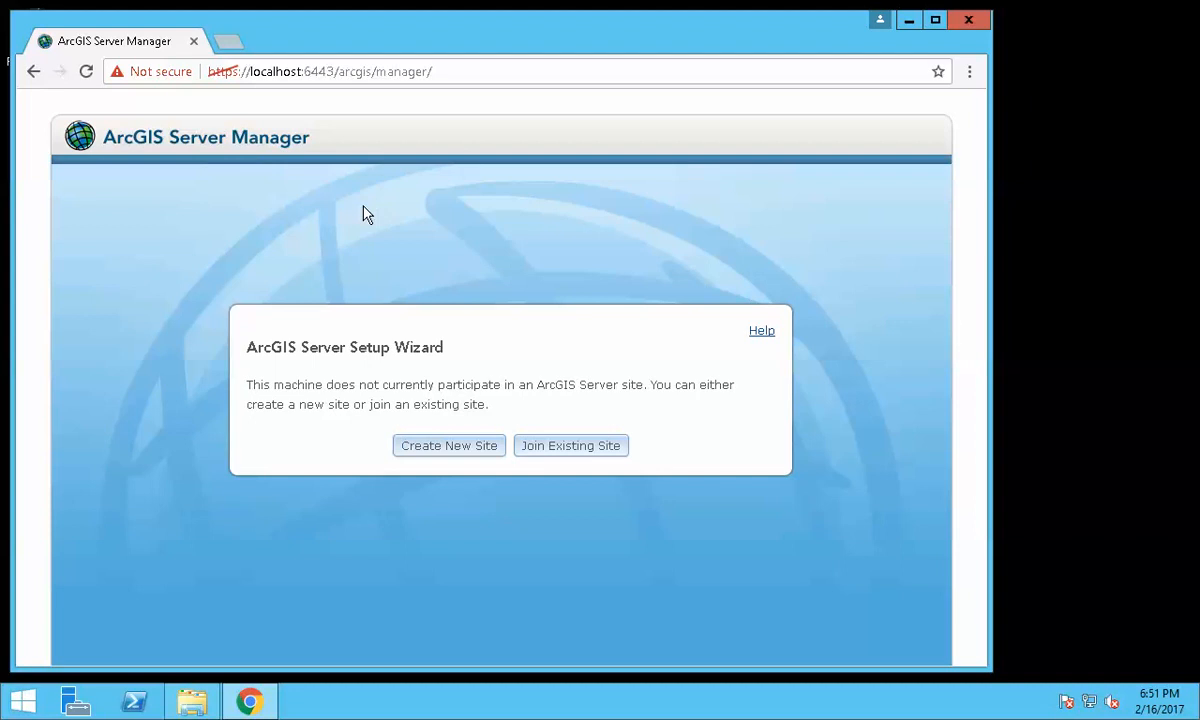
# Start a new ArcGIS Server site and define the primary site administrator account siteadmin, entering and confirming its password
pyautogui.click(435, 455)
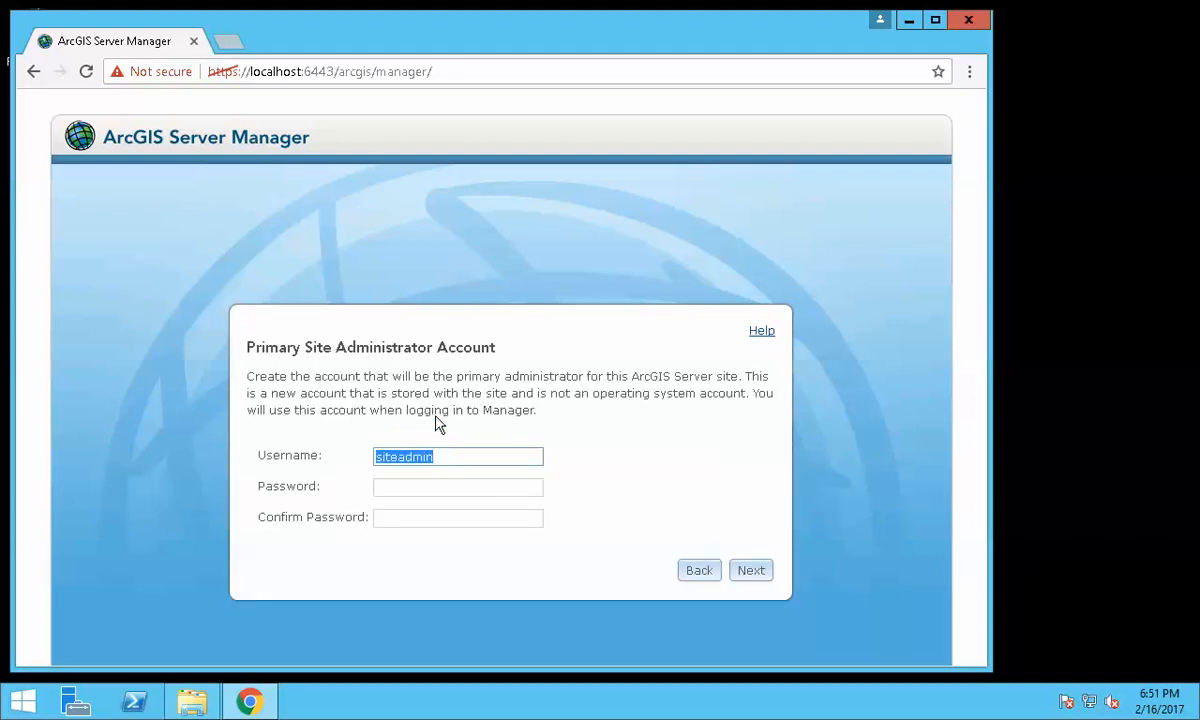
pyautogui.click(388, 488)
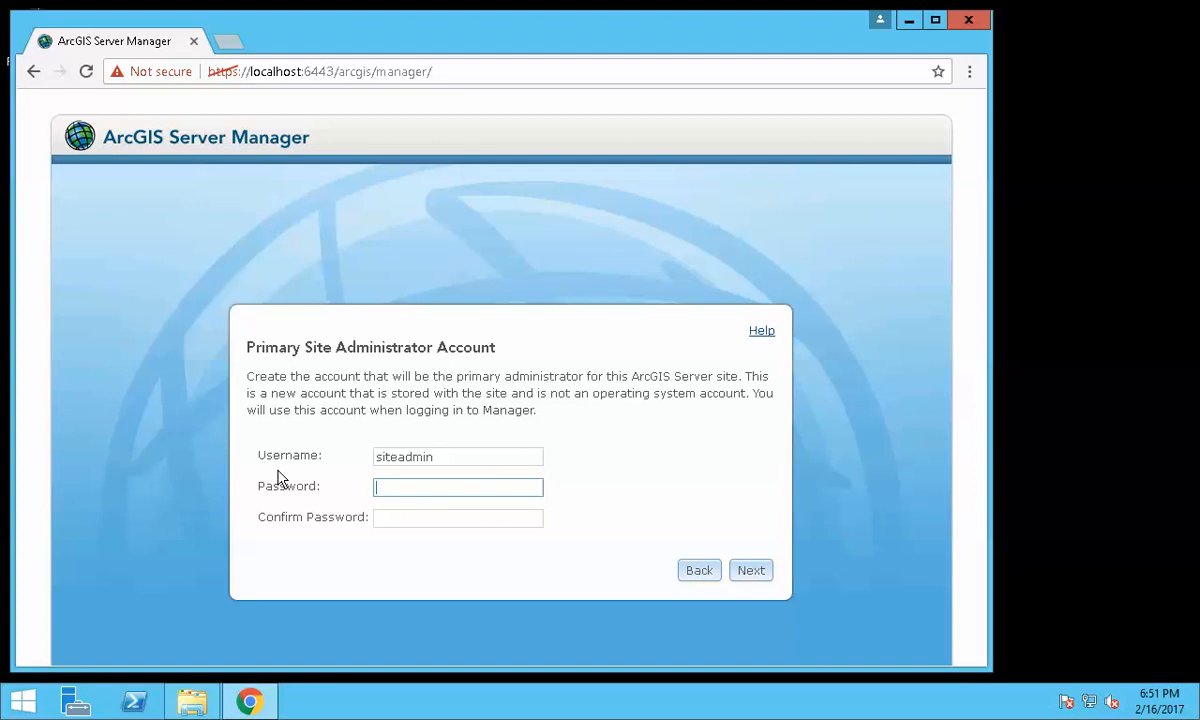
pyautogui.write('•••••••')
pyautogui.press('Tab')
pyautogui.write('•••••••')
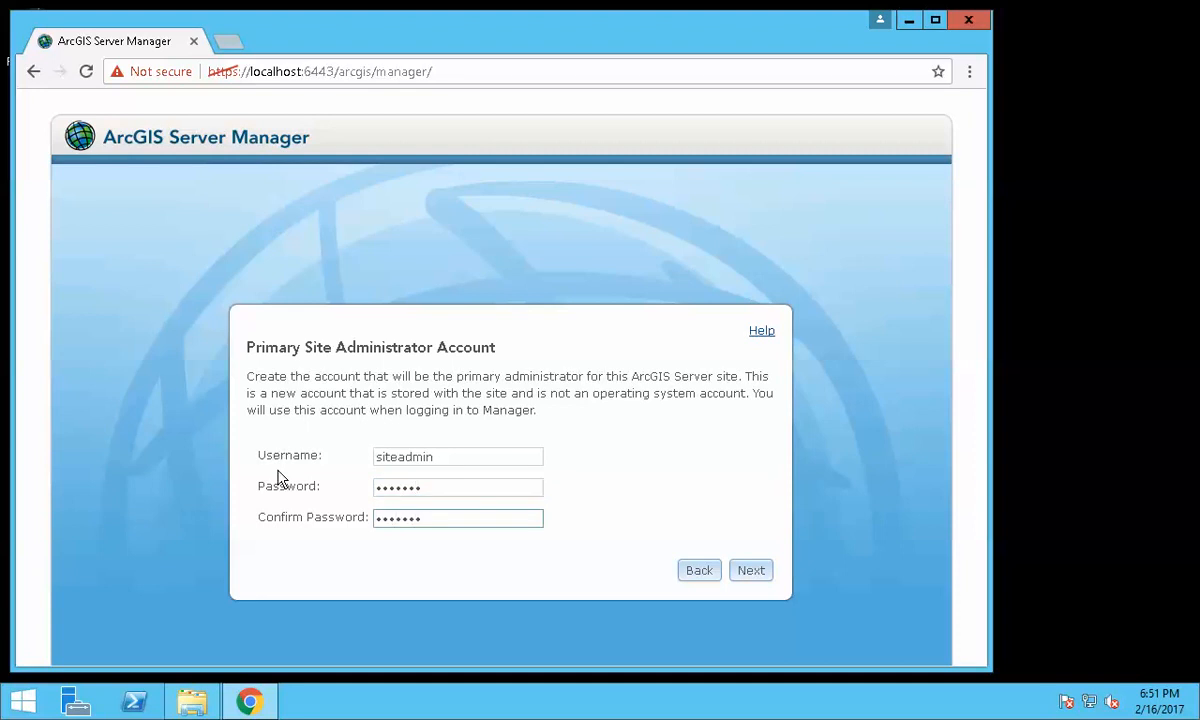
pyautogui.click(758, 577)
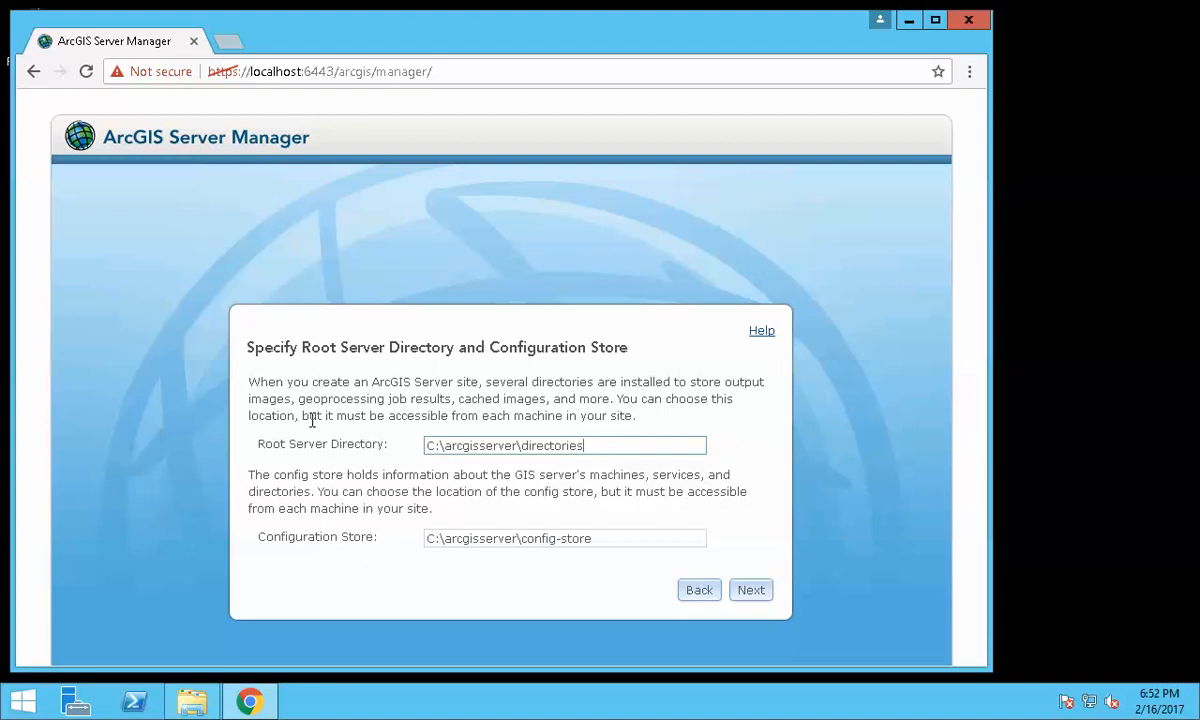
# Create the site with C:\arcgisserver\directories and C:\arcgisserver\config-store, and log in to Server Manager as siteadmin with the account password
pyautogui.click(749, 592)
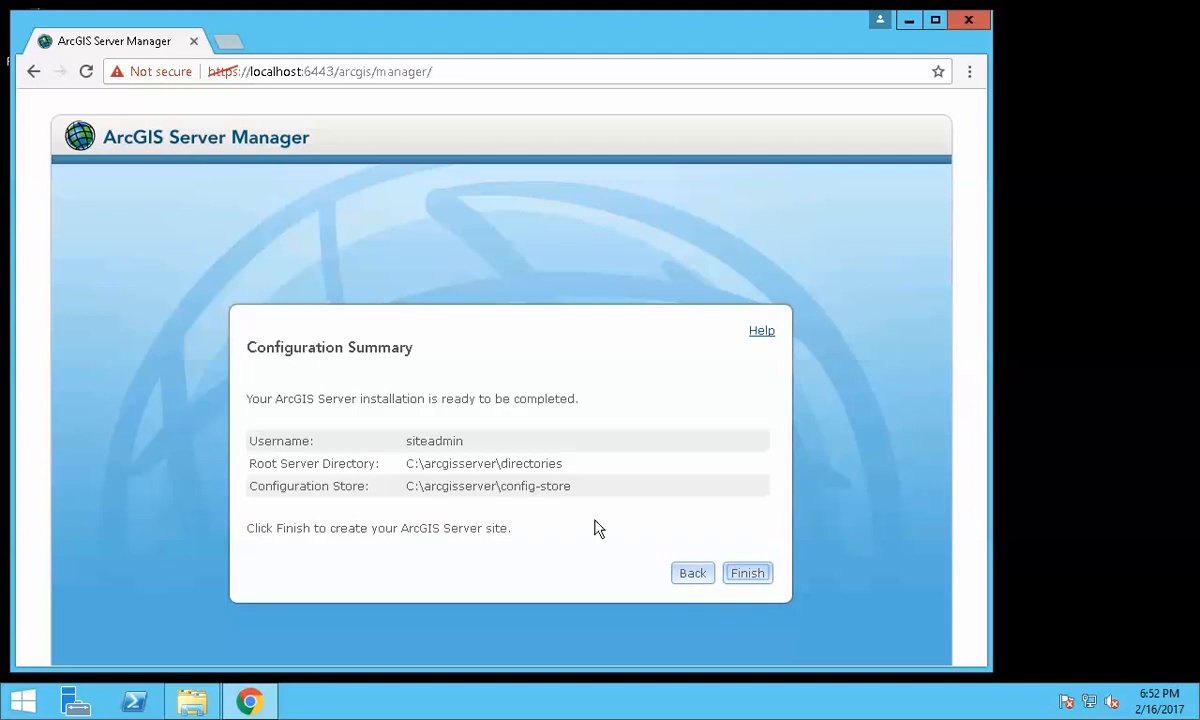
pyautogui.click(752, 577)
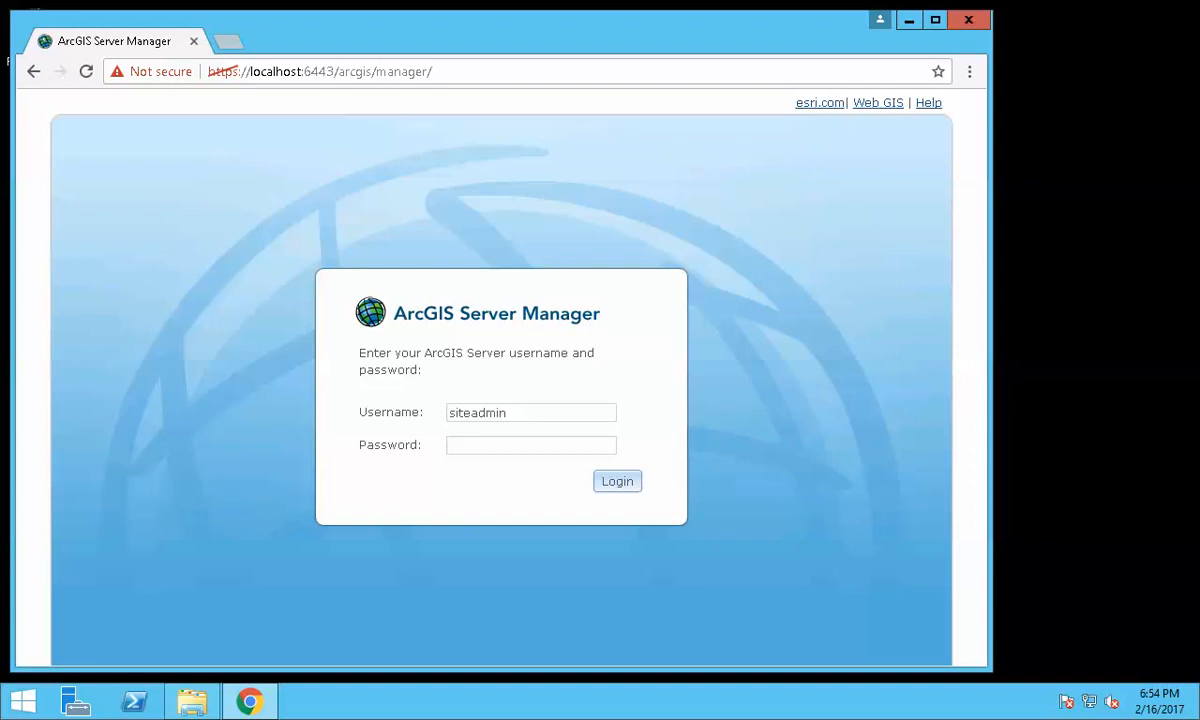
pyautogui.click(481, 447)
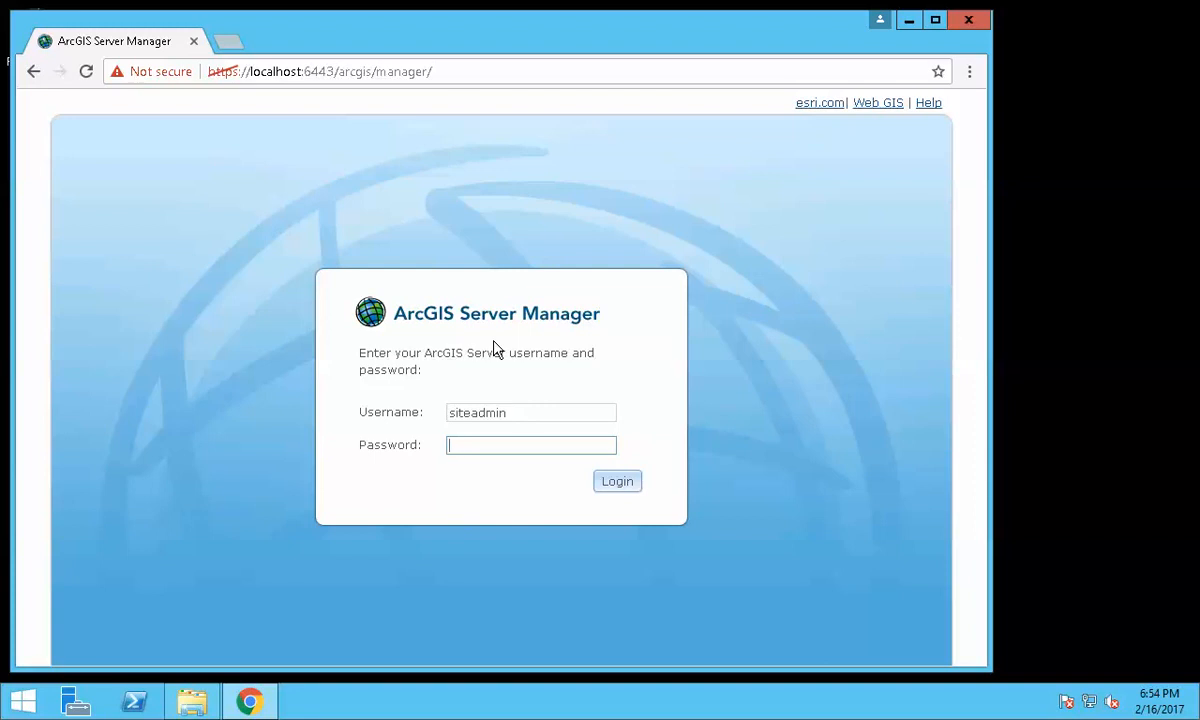
pyautogui.write('•••••••')
pyautogui.click(606, 483)
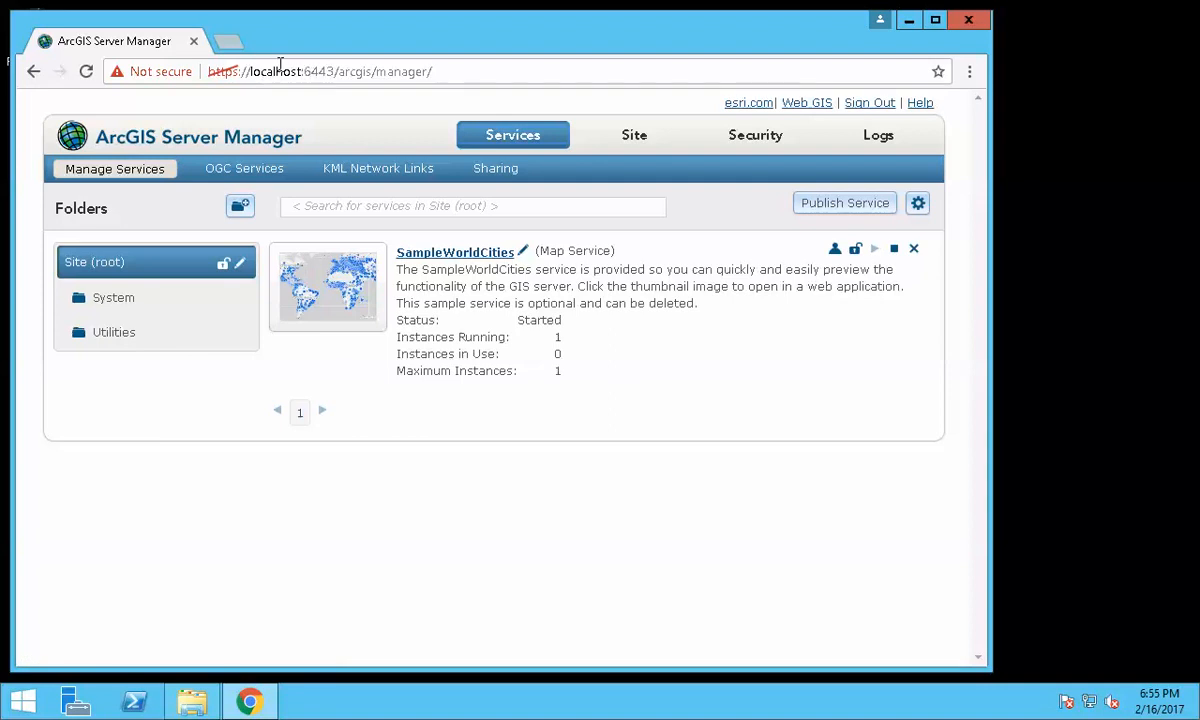
# Open the REST Services Directory at localhost:6080/arcgis/rest/services in a new browser tab
pyautogui.click(230, 45)
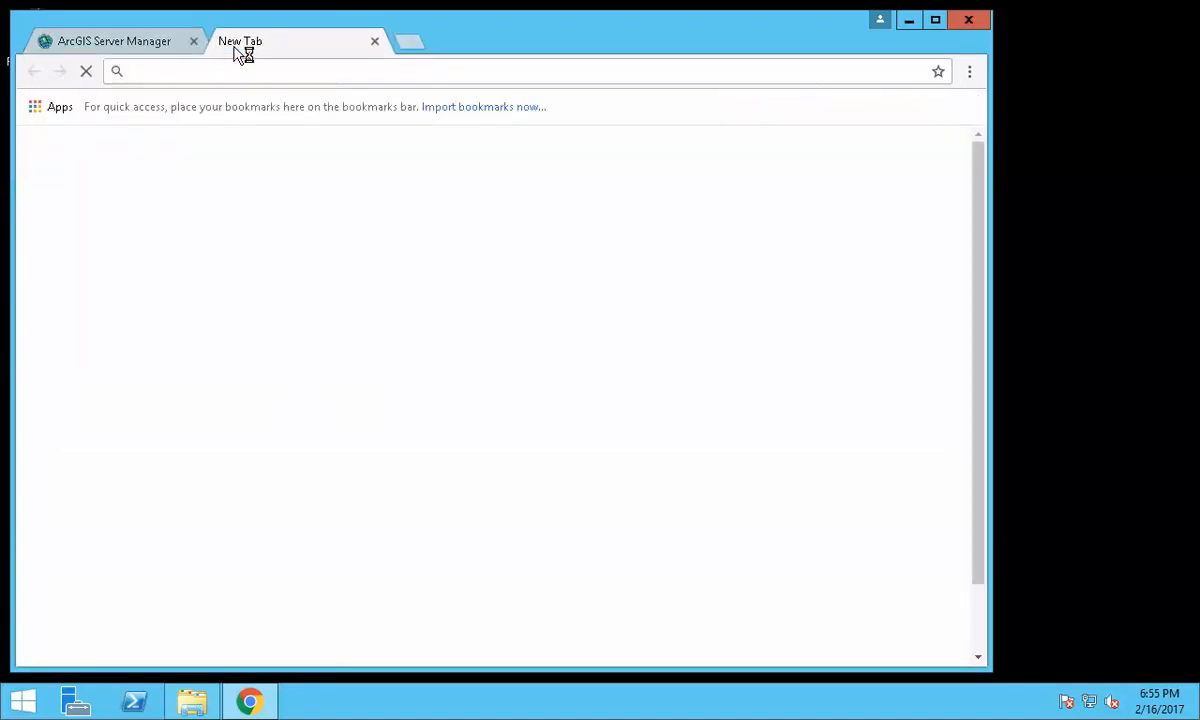
pyautogui.write('localhost')
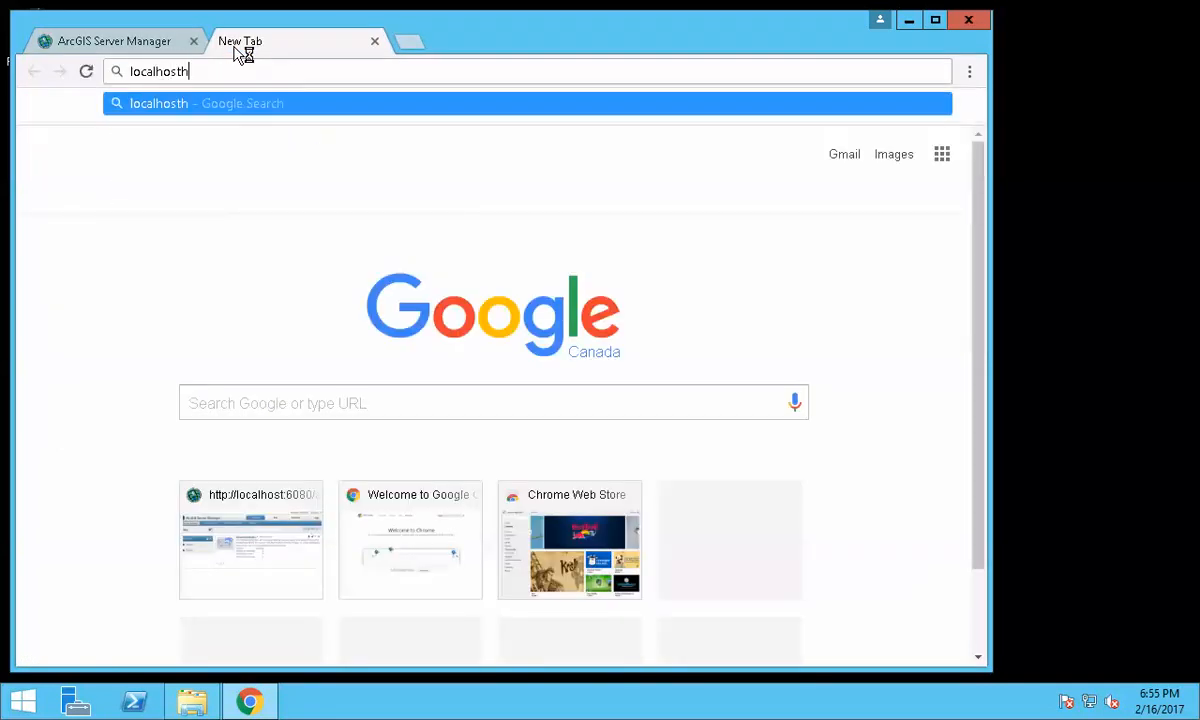
pyautogui.write(':6')
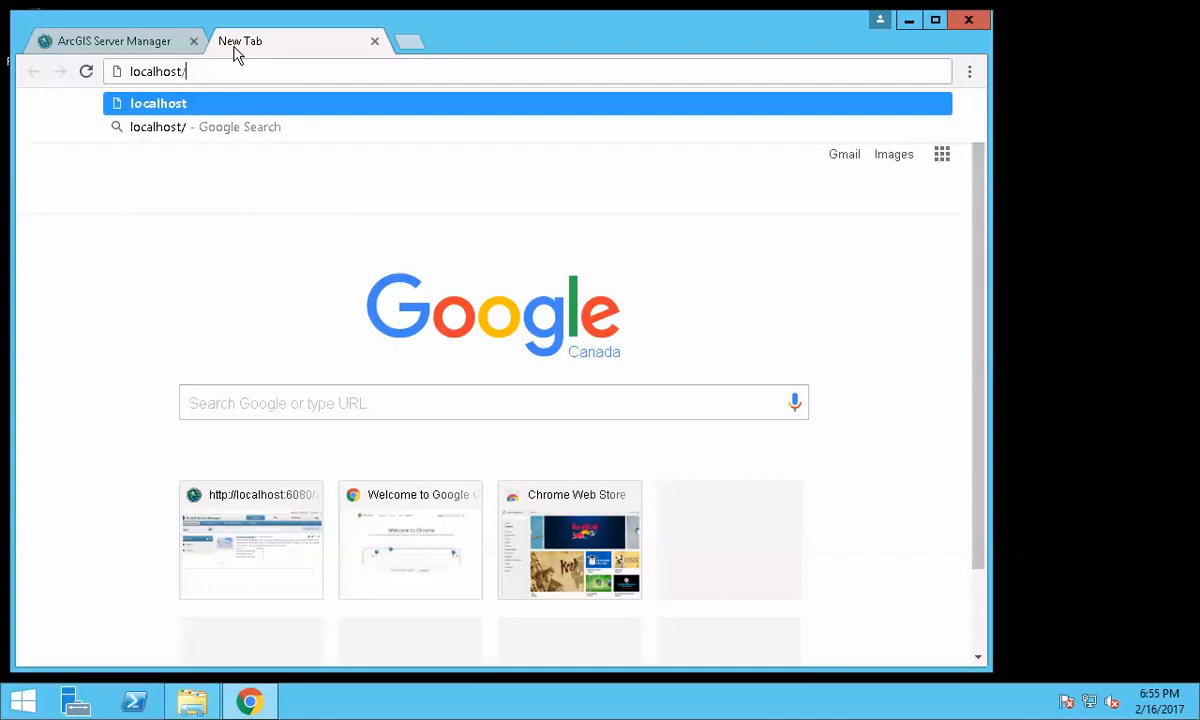
pyautogui.write('080/ar')
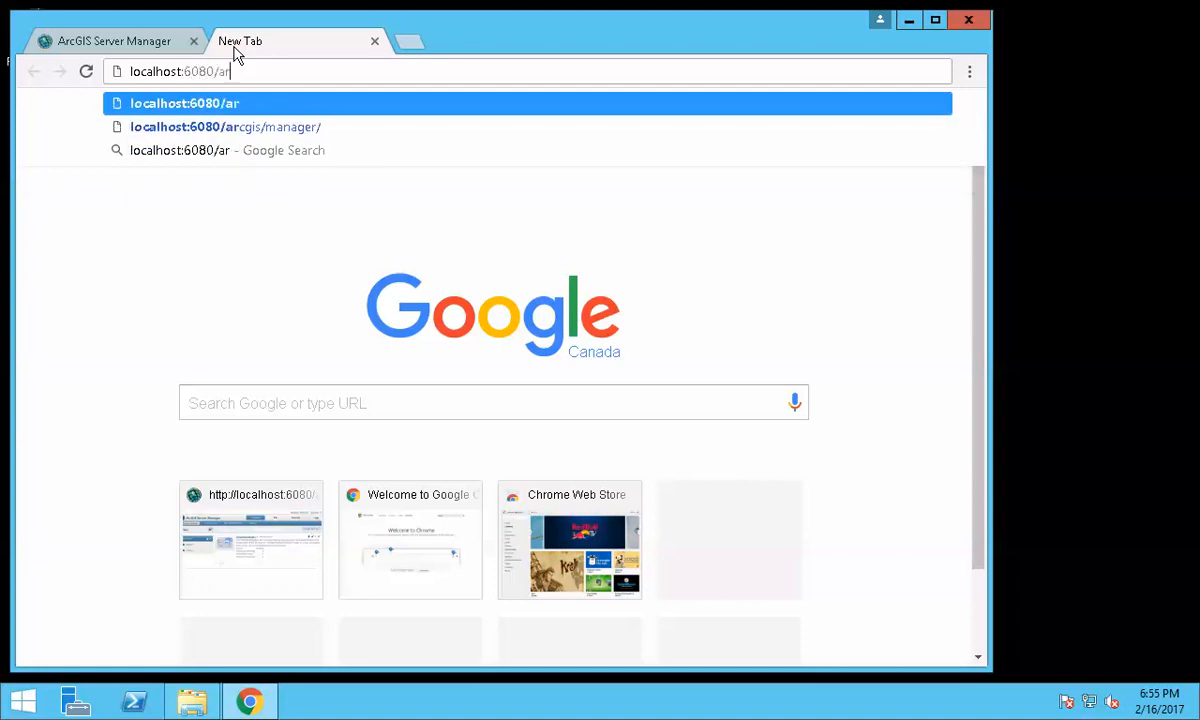
pyautogui.write('cgis/rest/services')
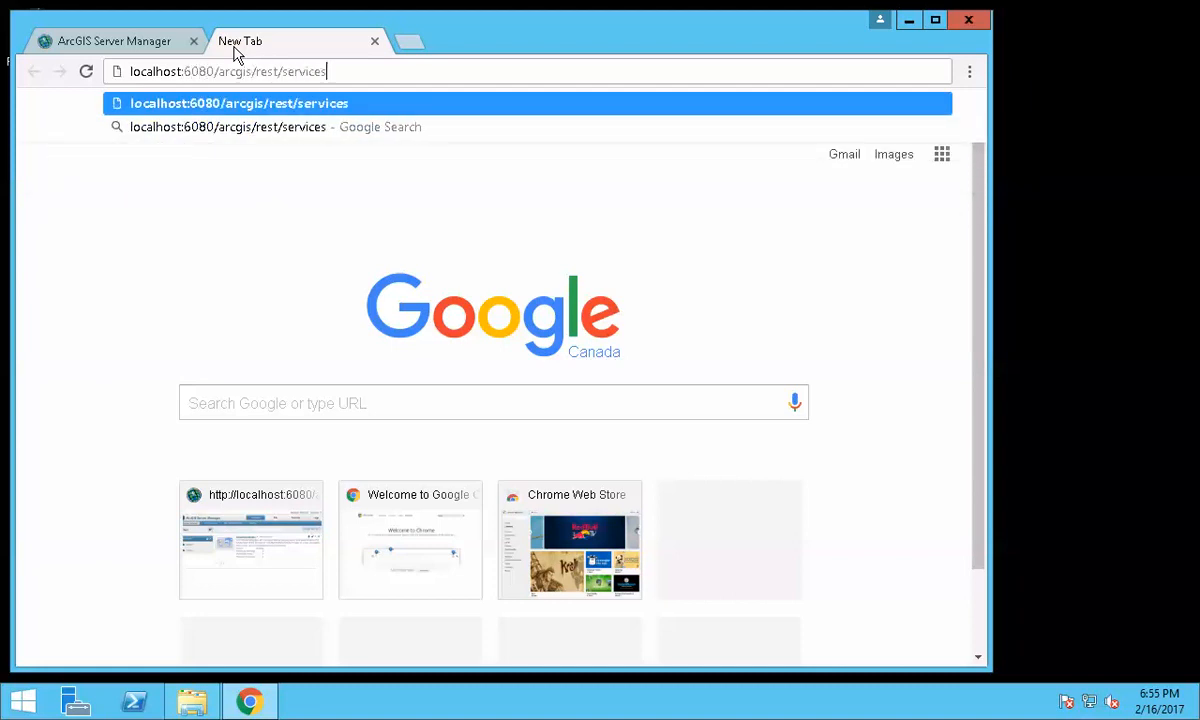
pyautogui.press('Return')
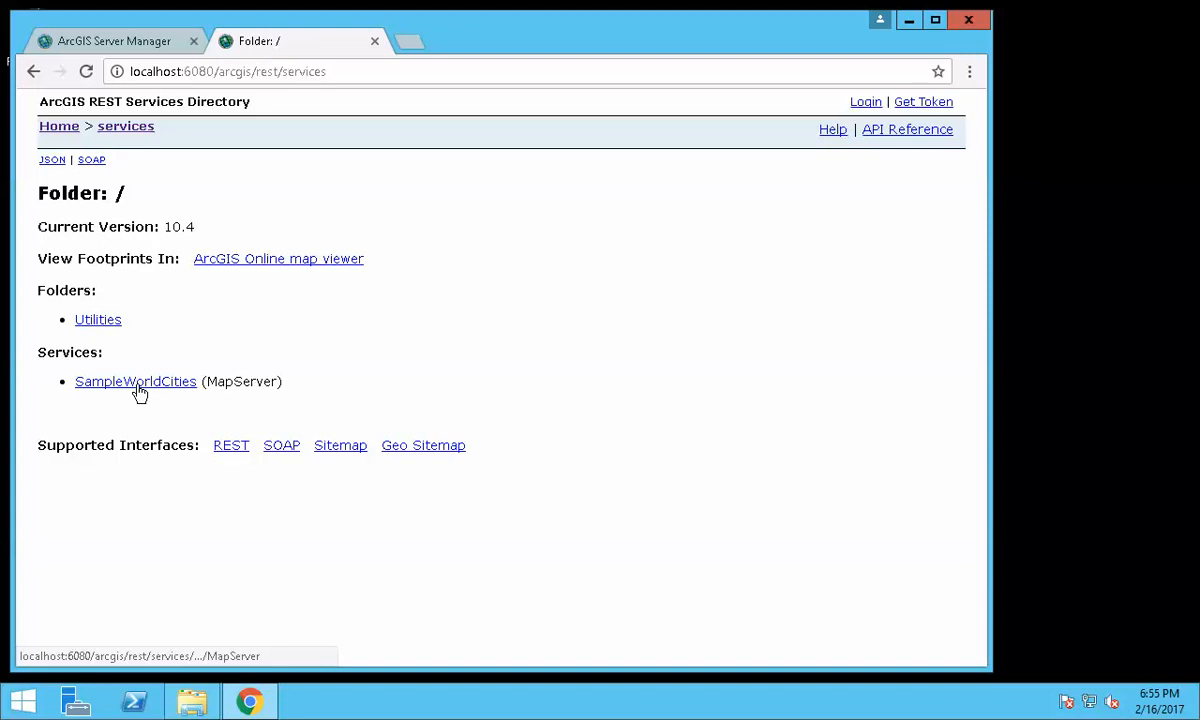
# Preview the SampleWorldCities map service in the ArcGIS JavaScript viewer, and close the map and services directory pages
pyautogui.click(138, 388)
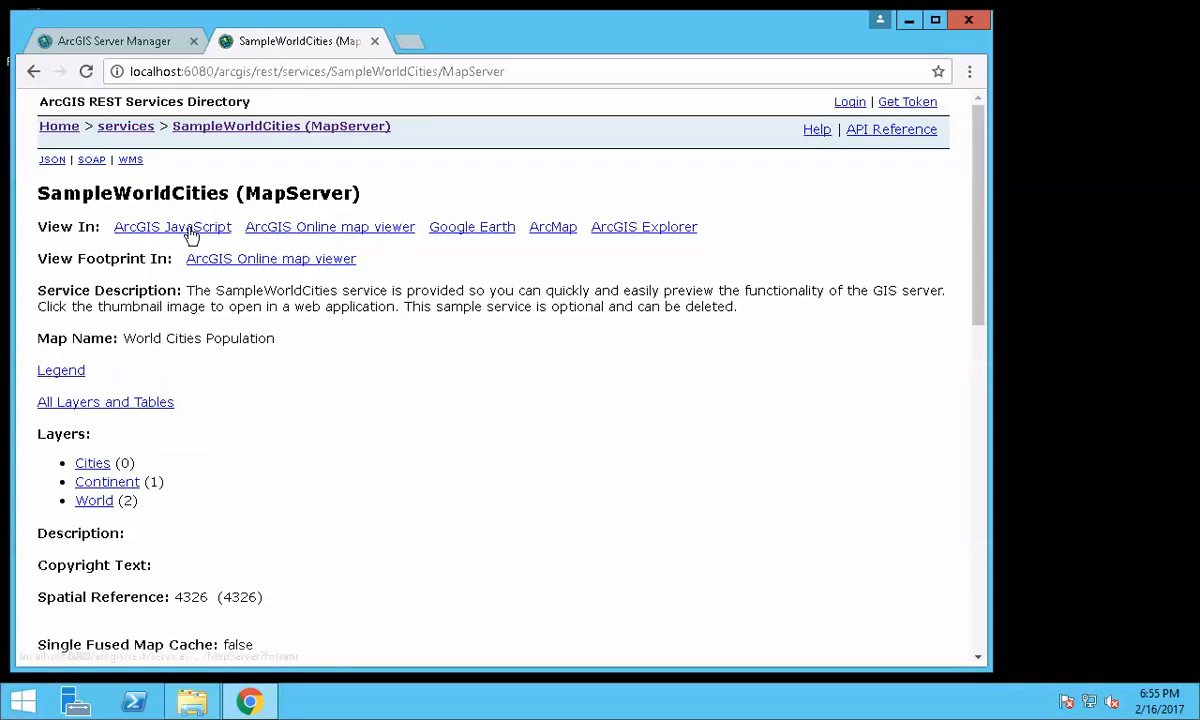
pyautogui.click(191, 229)
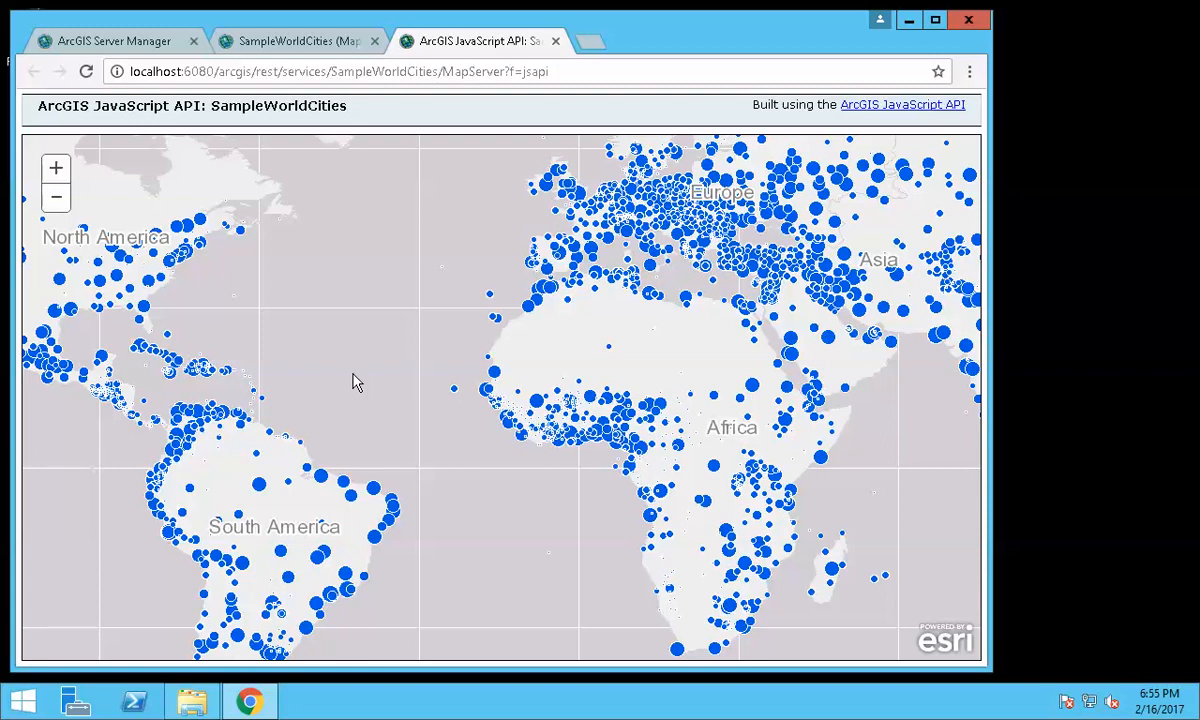
pyautogui.click(556, 45)
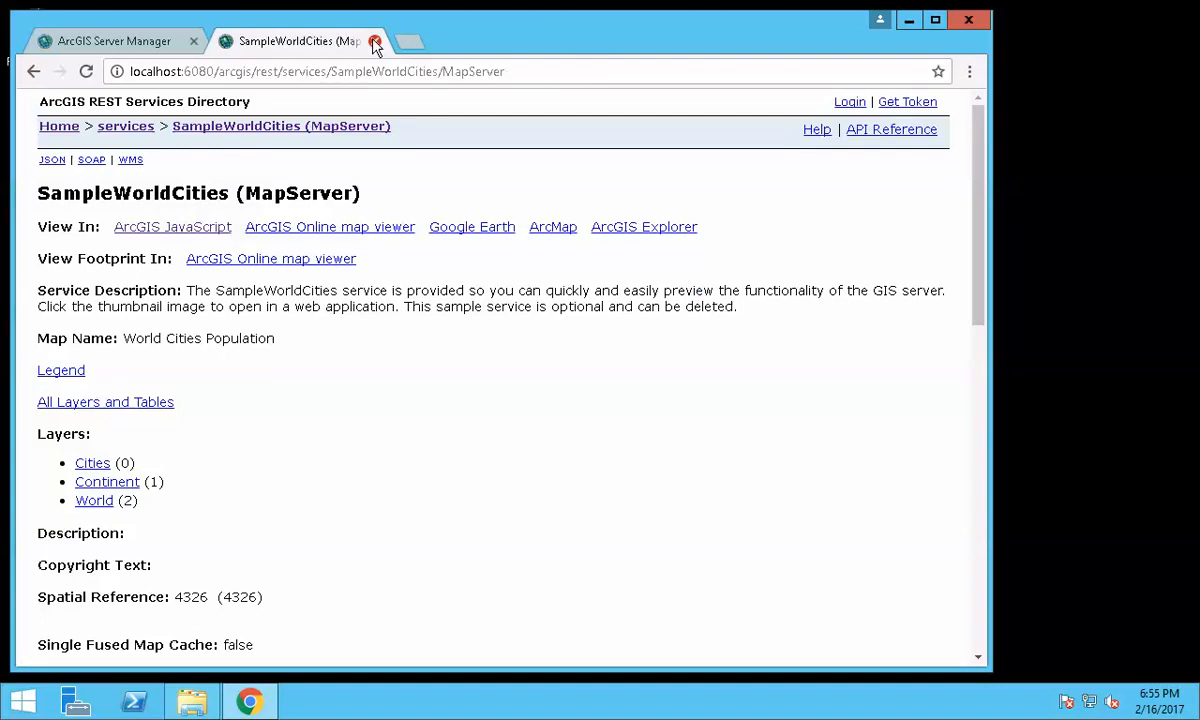
pyautogui.click(375, 42)
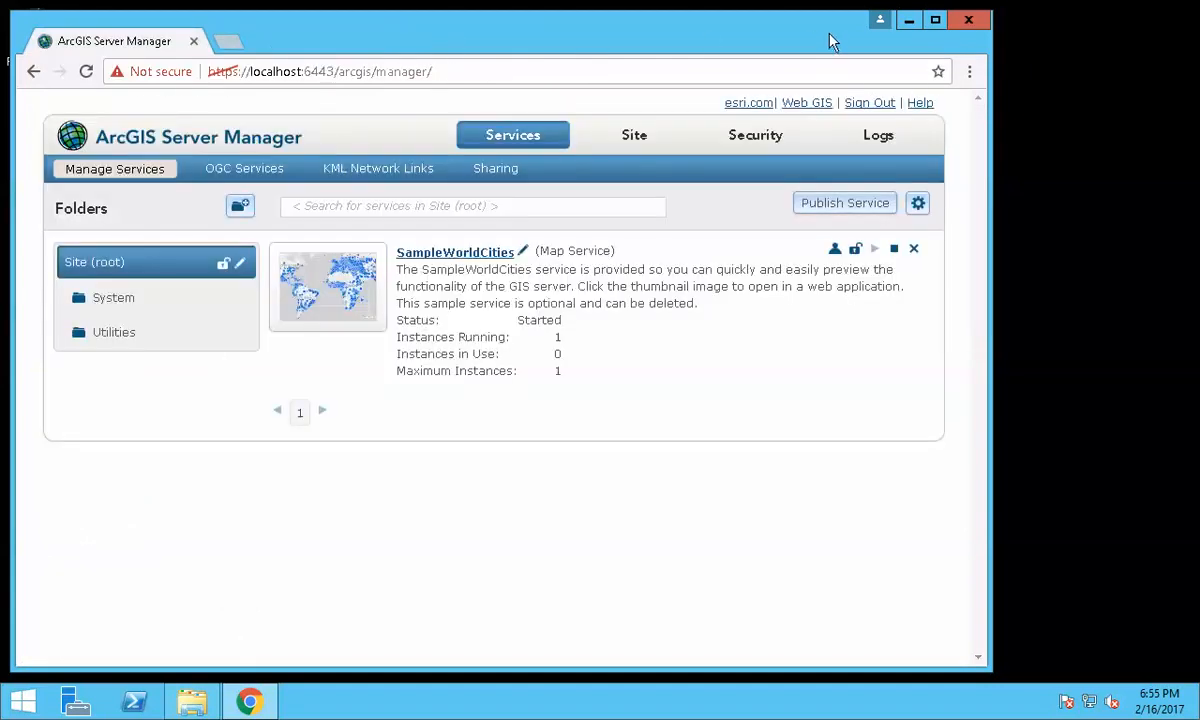
# Close Chrome and the ArcGISServer folder window, and open Windows Firewall with Advanced Security
pyautogui.click(968, 22)
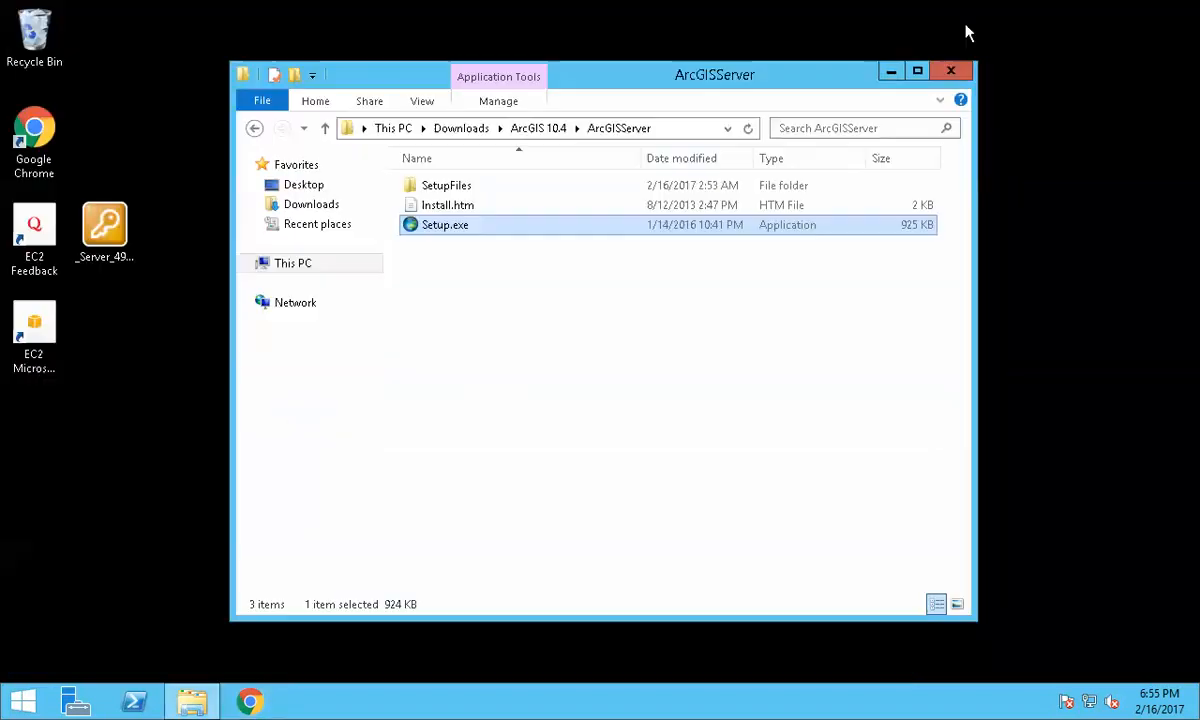
pyautogui.click(950, 74)
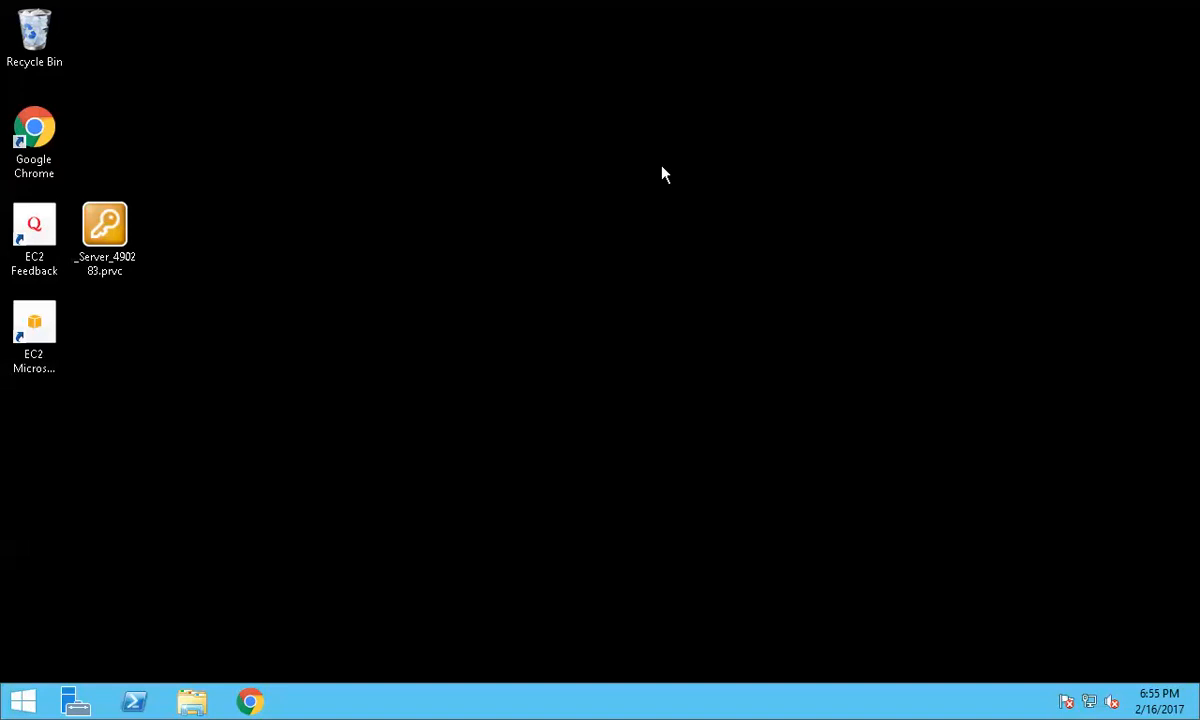
pyautogui.click(27, 700)
pyautogui.write('firewall')
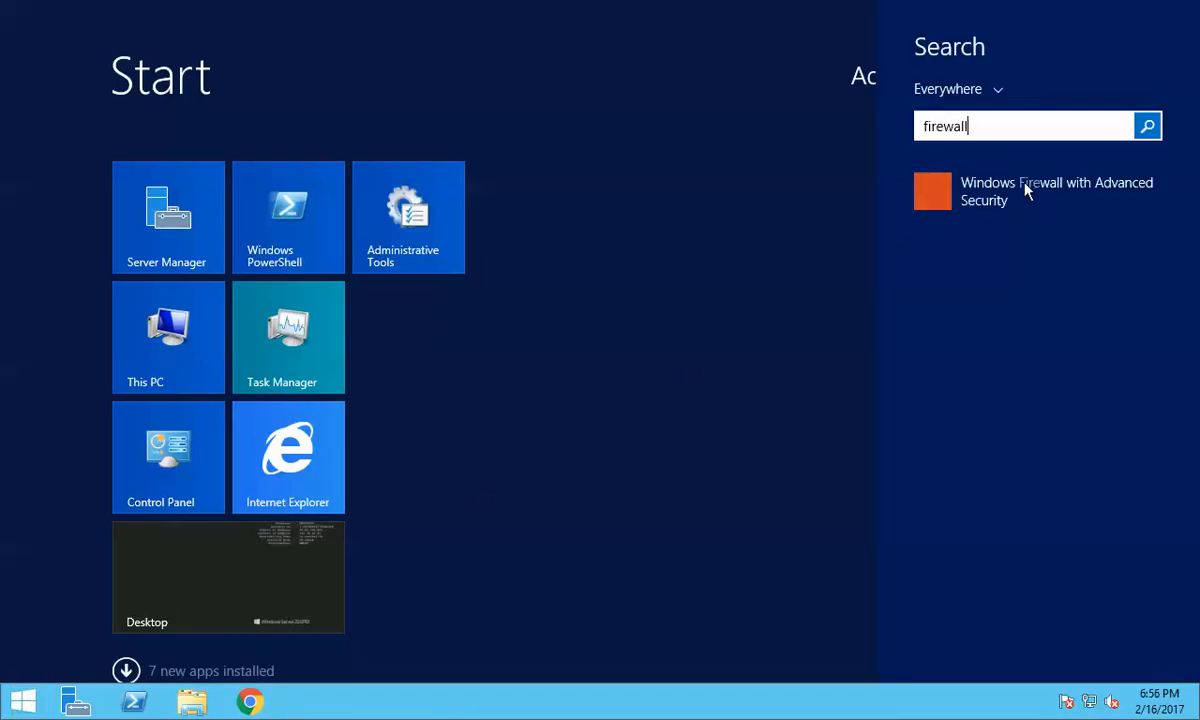
pyautogui.click(1008, 188)
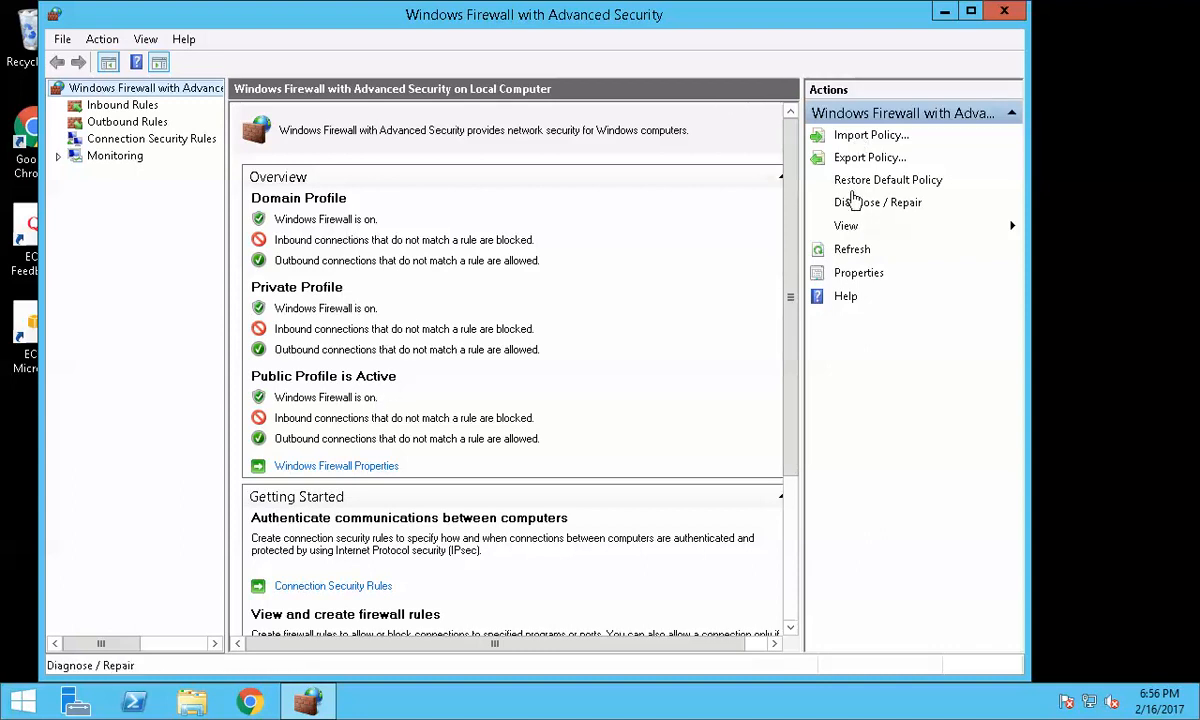
# Start a new inbound port rule and apply it to the specific local TCP ports 6080 and 6443
pyautogui.click(122, 106)
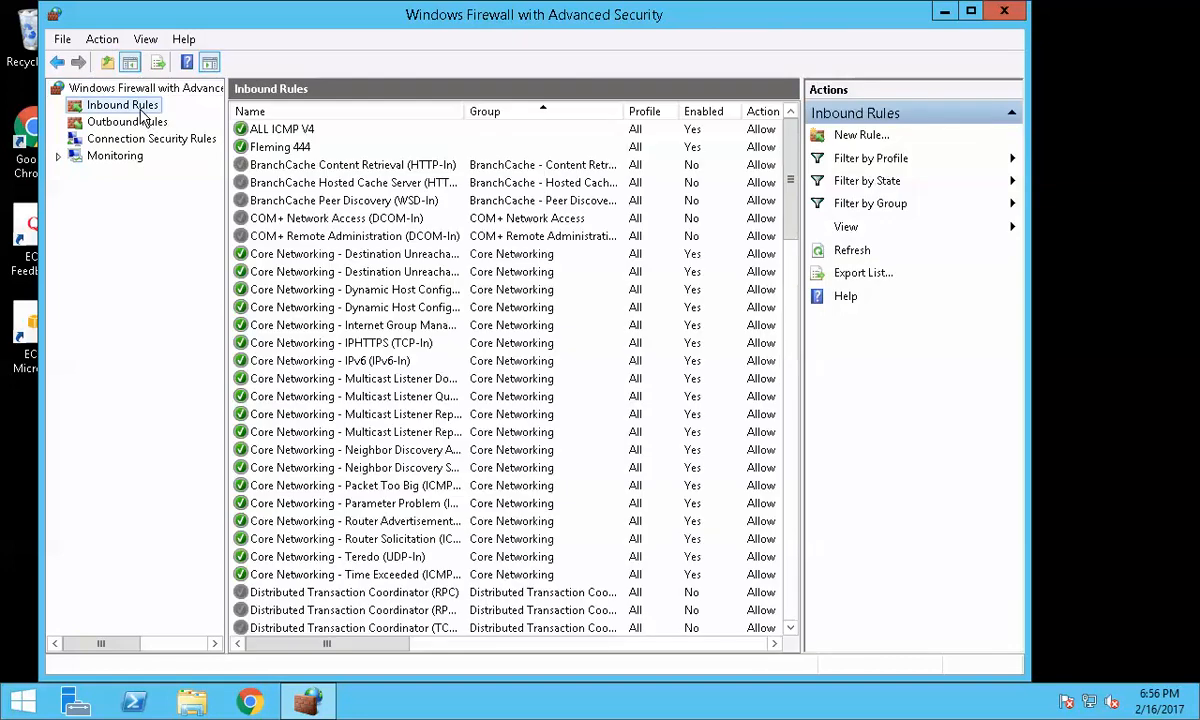
pyautogui.click(860, 134)
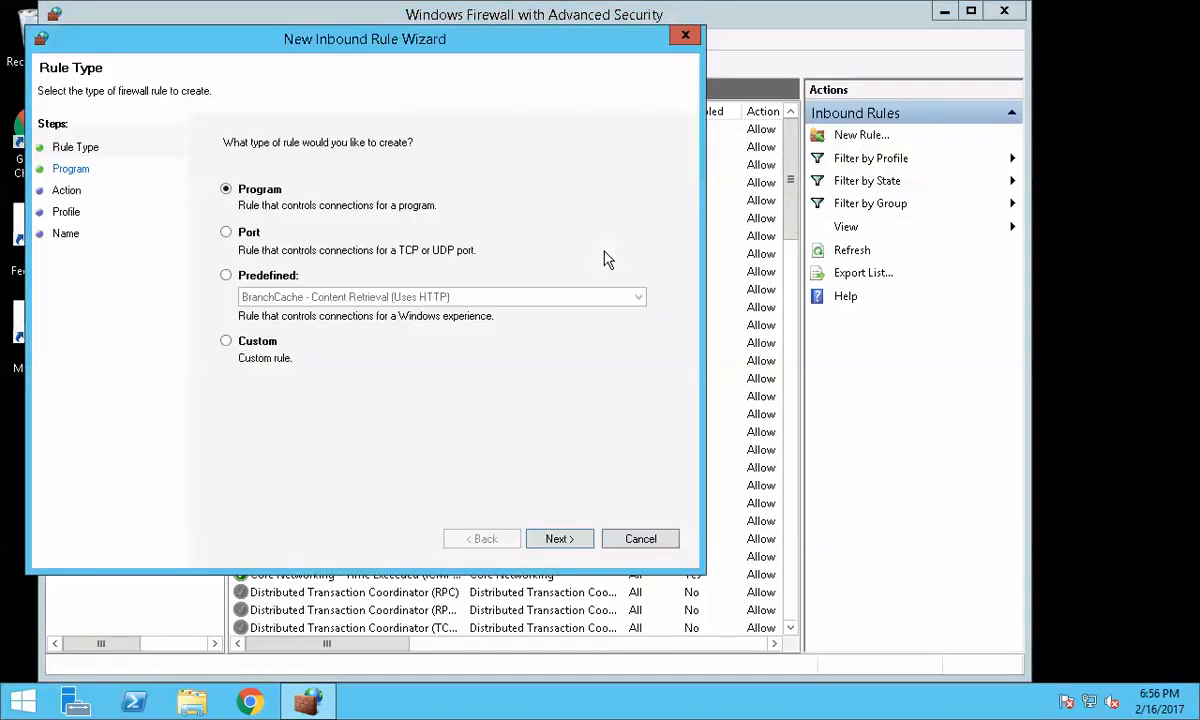
pyautogui.click(225, 232)
pyautogui.click(555, 538)
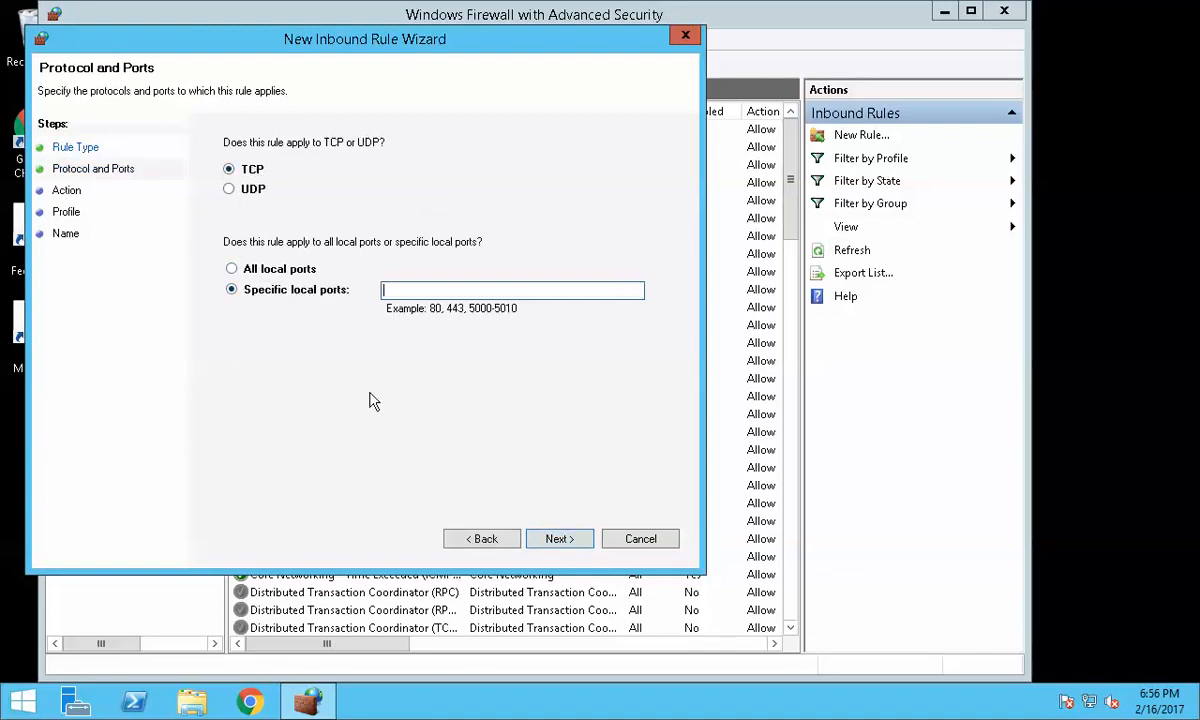
pyautogui.write('6080,6443')
pyautogui.click(556, 538)
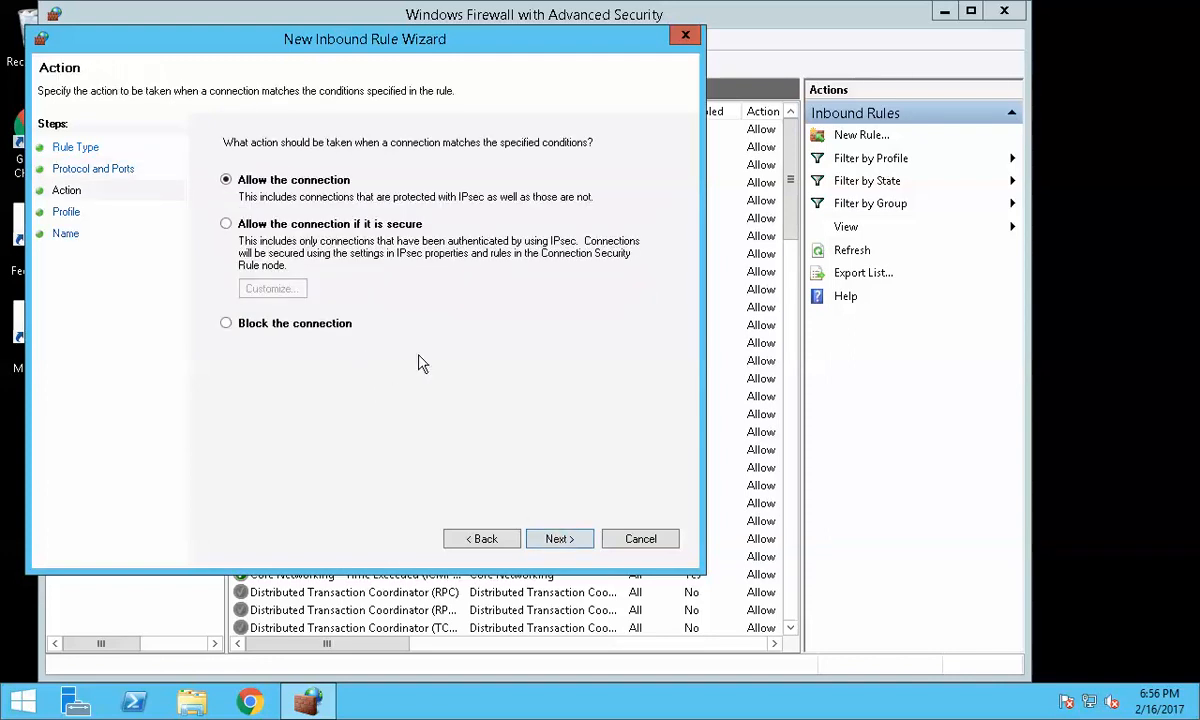
# Allow the connection for the Domain, Private and Public profiles, and finish the inbound rule with the name ArcGIS Server
pyautogui.click(558, 538)
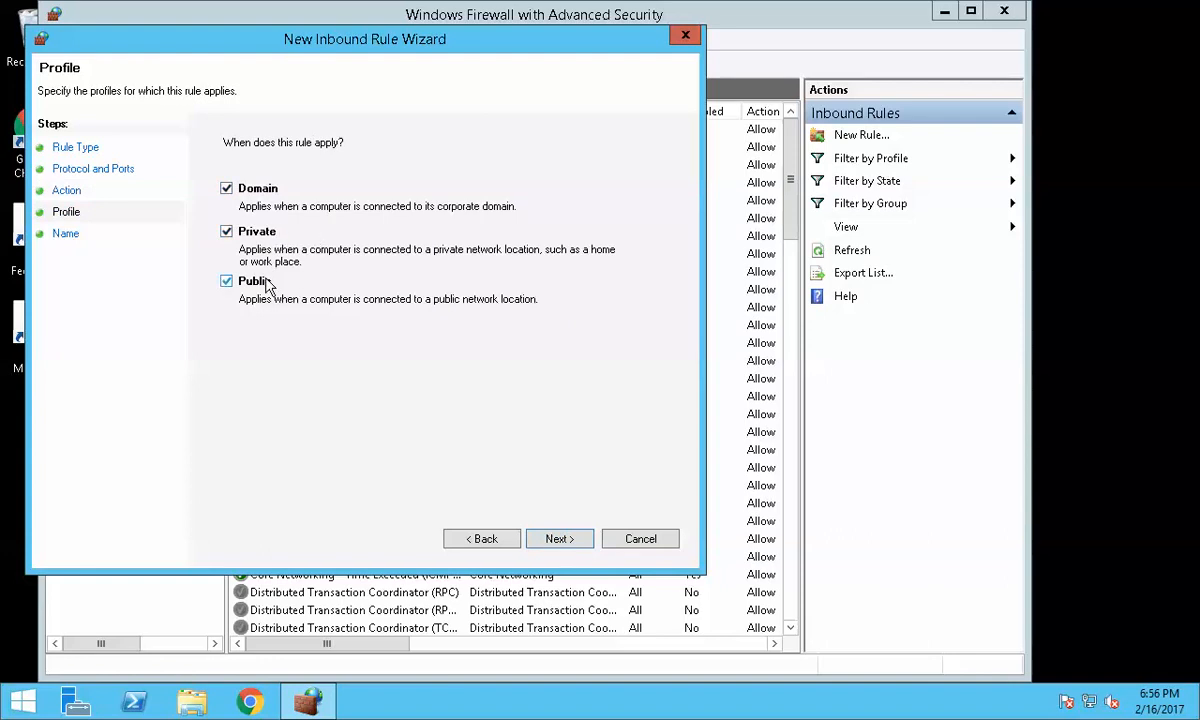
pyautogui.click(557, 539)
pyautogui.write('Arc')
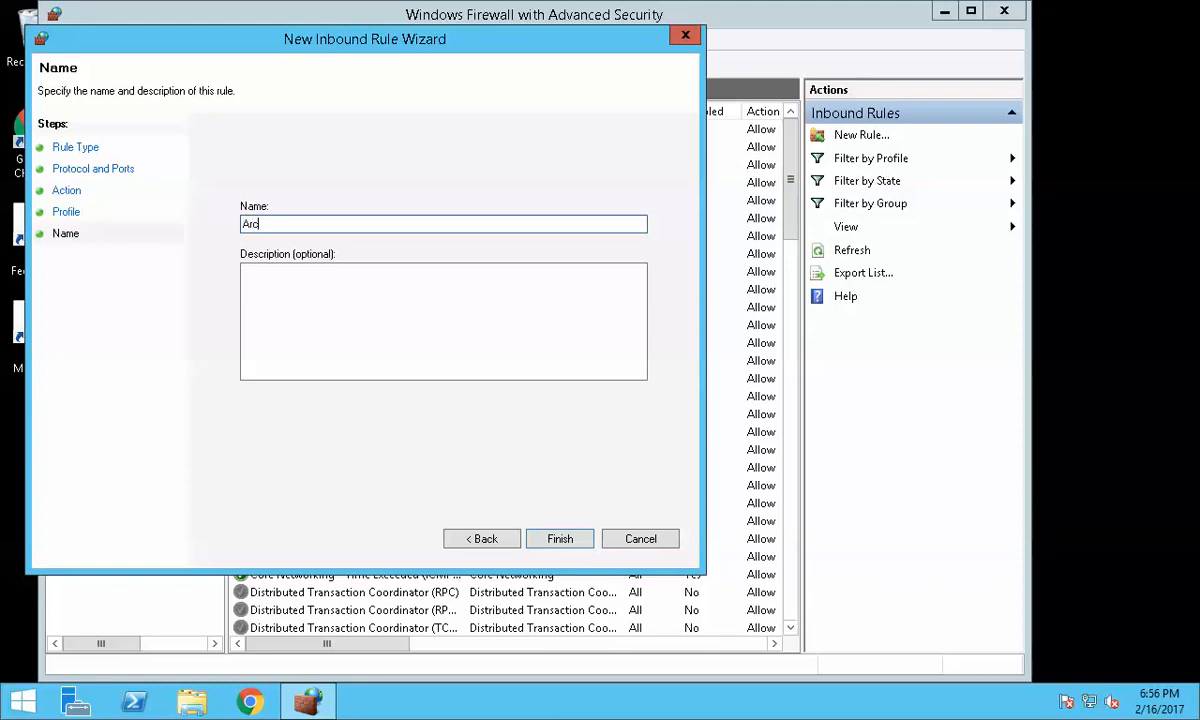
pyautogui.write('GIS Server')
pyautogui.click(561, 541)
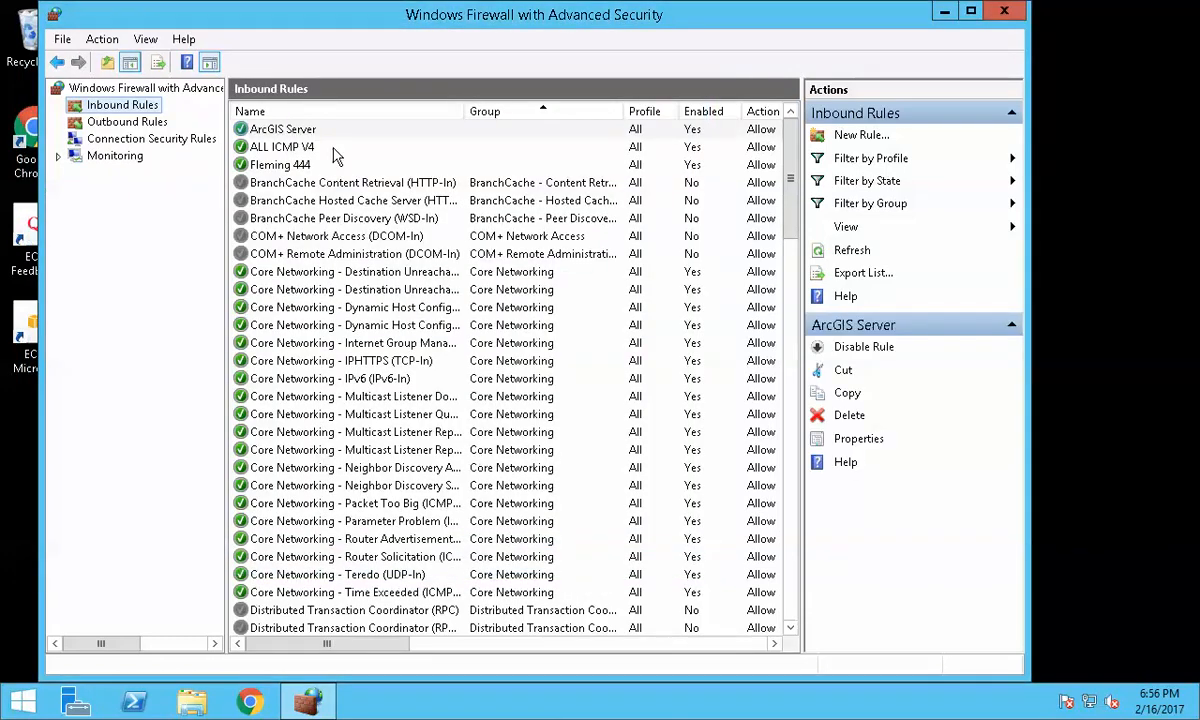